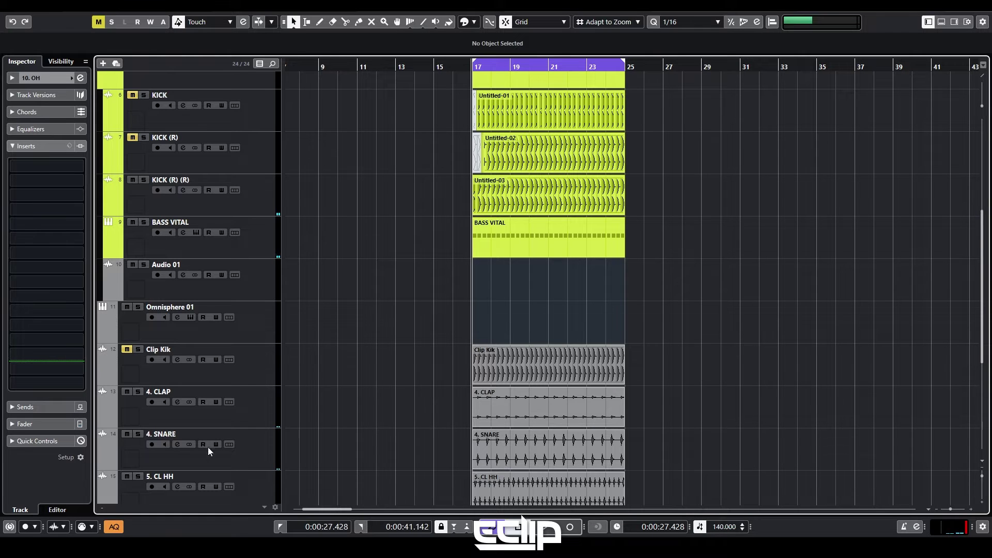
- Colour the eight drum tracks from 4. CLAP through 10. OH bright lime green
left_click(254, 179)
left_click(240, 241)
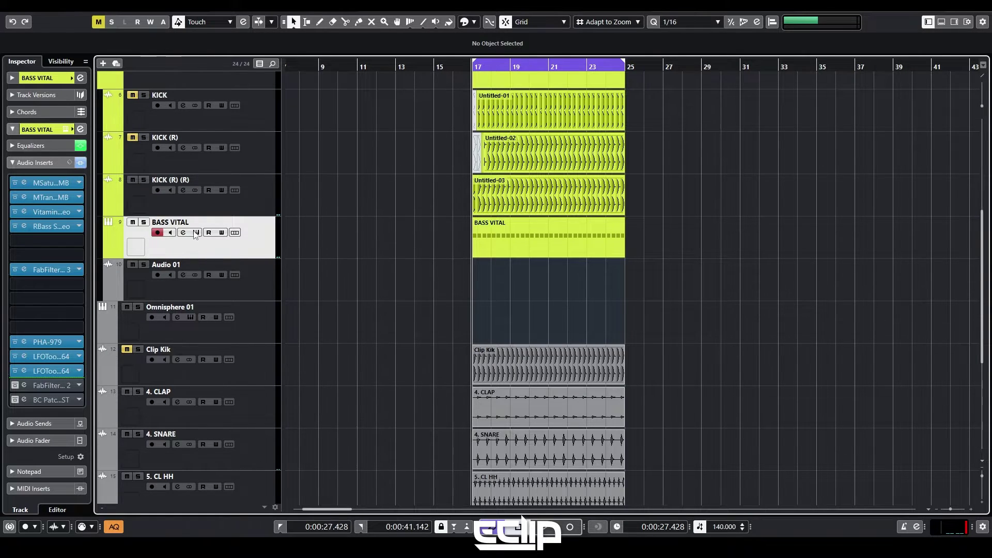
scroll(362, 315, "down", 5)
key("Down")
key("Down")
key("Down")
key("Down")
left_click(270, 467, "shift")
key("shift+c")
left_click(506, 254)
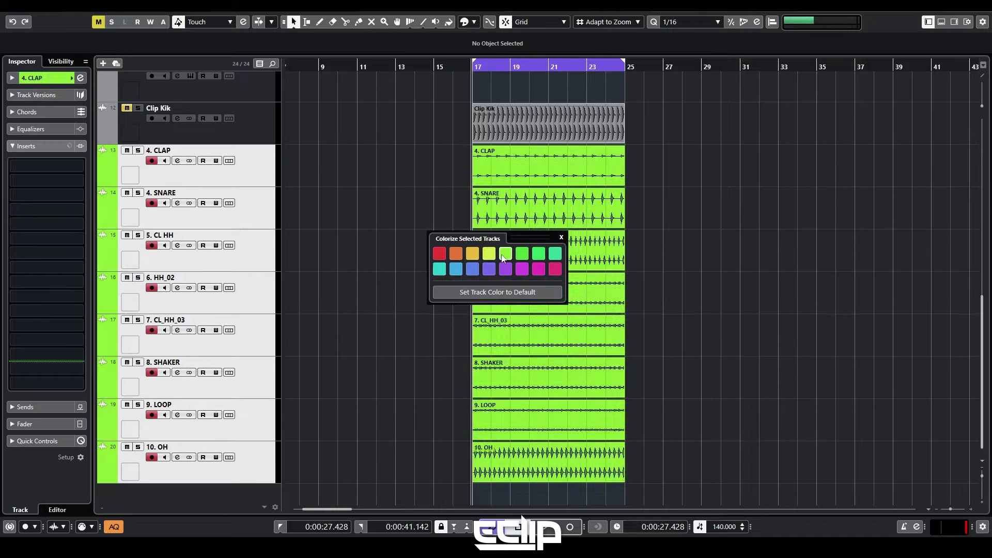
- Reduce the height of all tracks so the kick, bass and drum tracks fit in view together
scroll(669, 290, "up", 10)
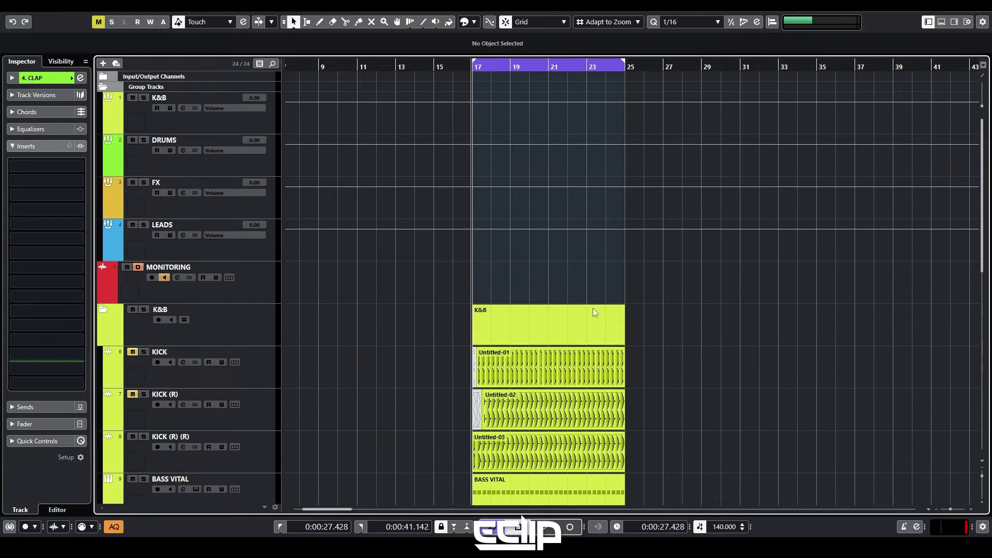
key("shift+g")
key("shift+g")
key("shift+g")
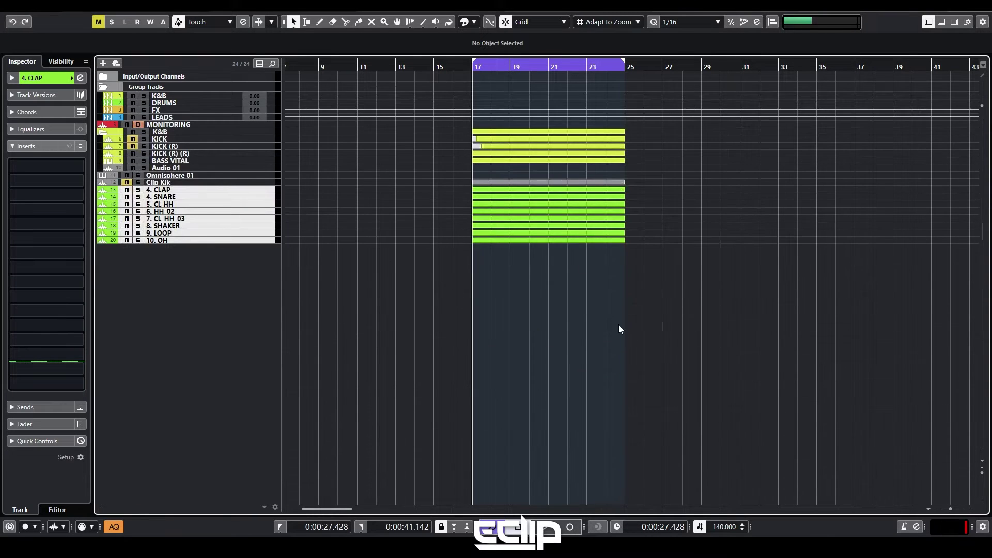
key("shift+h")
key("shift+h")
key("shift+h")
left_click_drag(448, 325, 574, 471)
left_click(663, 361)
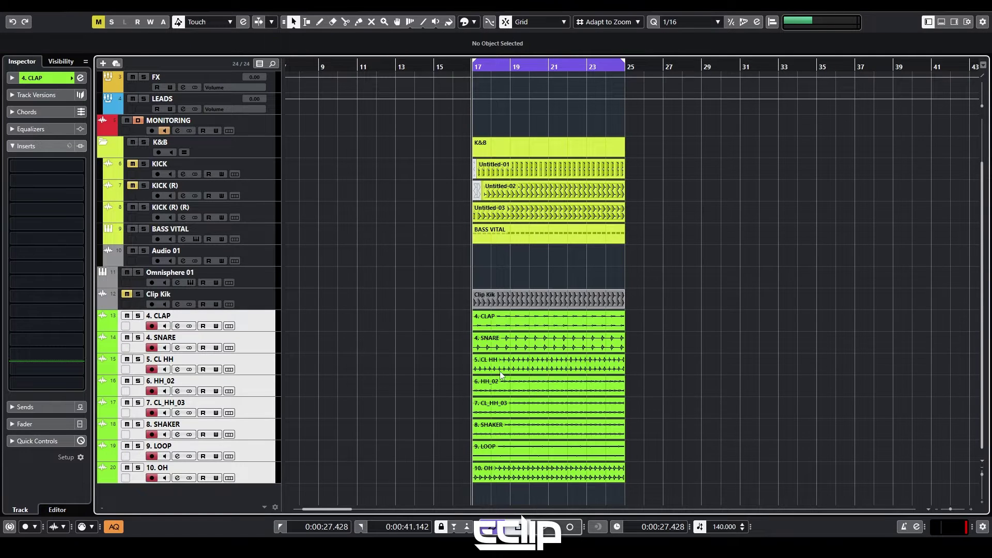
- Select the BASS VITAL track and play the loop from bar 17, stopping after a short listen
left_click(256, 218)
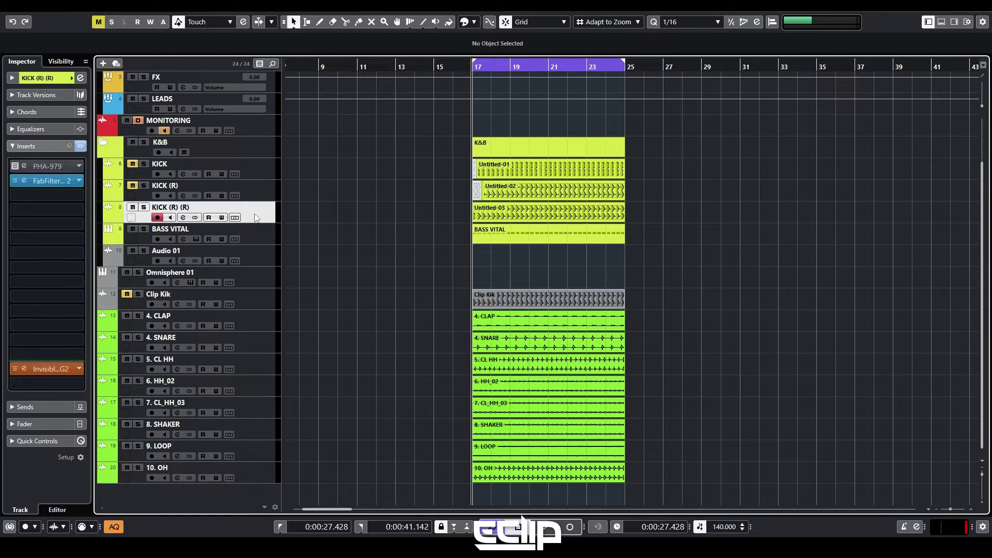
left_click(258, 236)
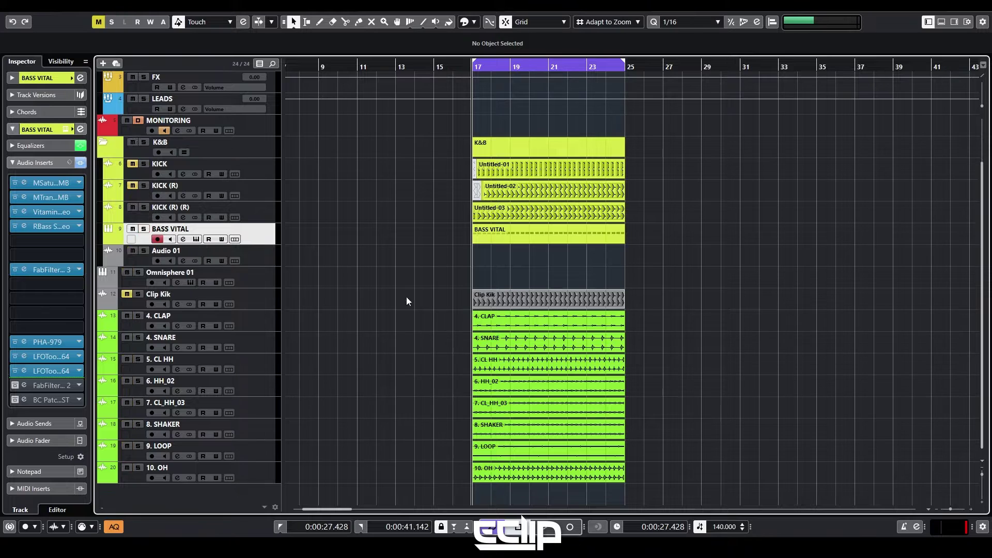
key("space")
scroll(563, 274, "up", 2)
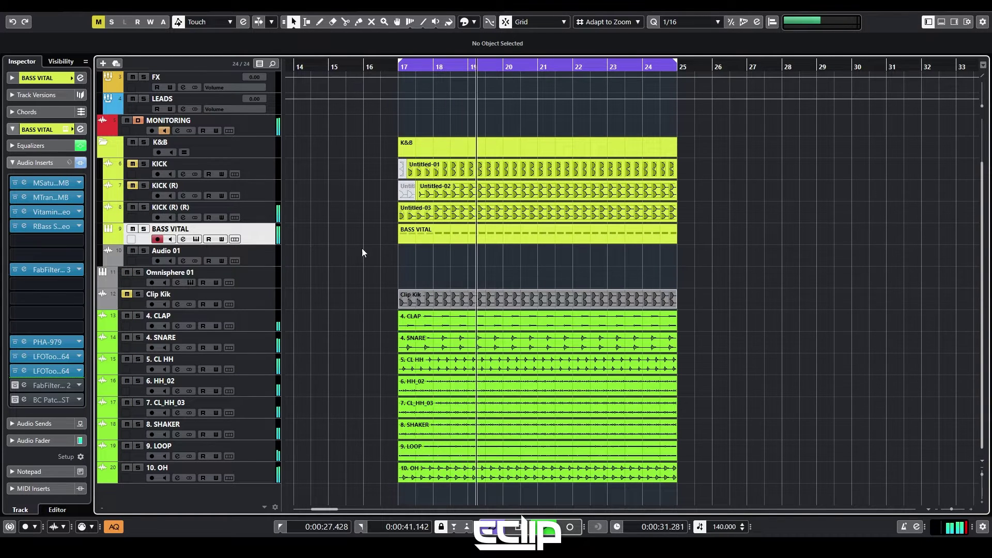
key("space")
- Examine the notes of the BASS VITAL part in the Key Editor, and return to the arrangement with nothing selected
double_click(429, 242)
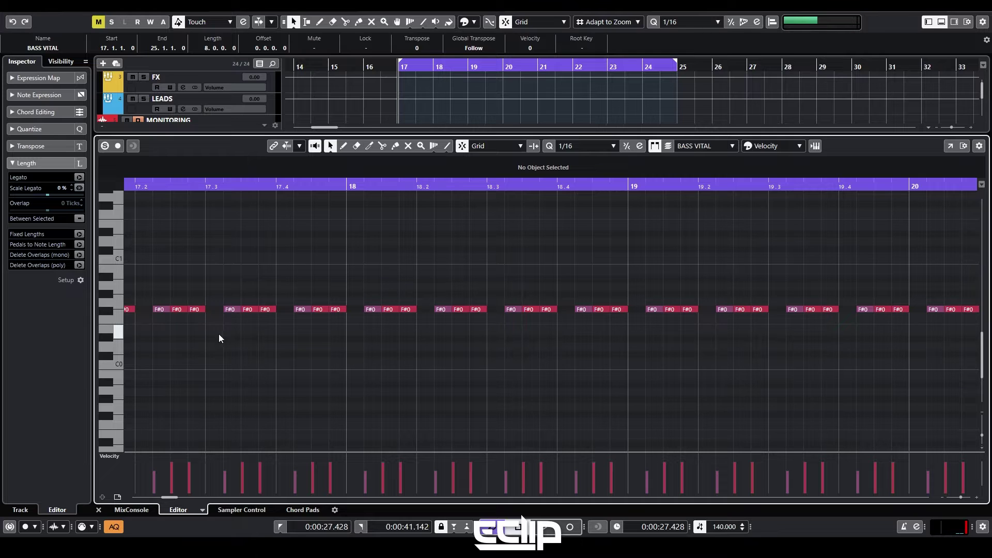
key("ctrl+alt+e")
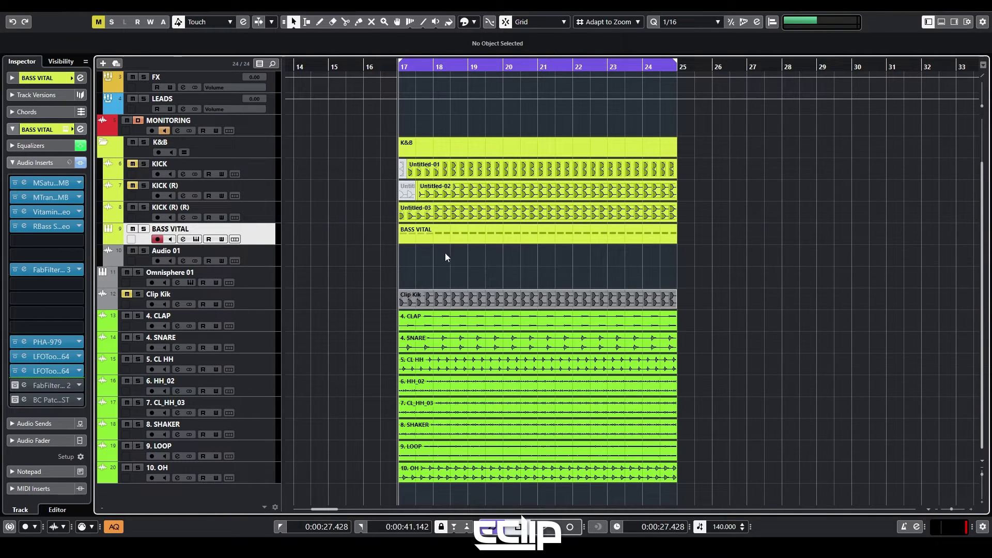
double_click(464, 242)
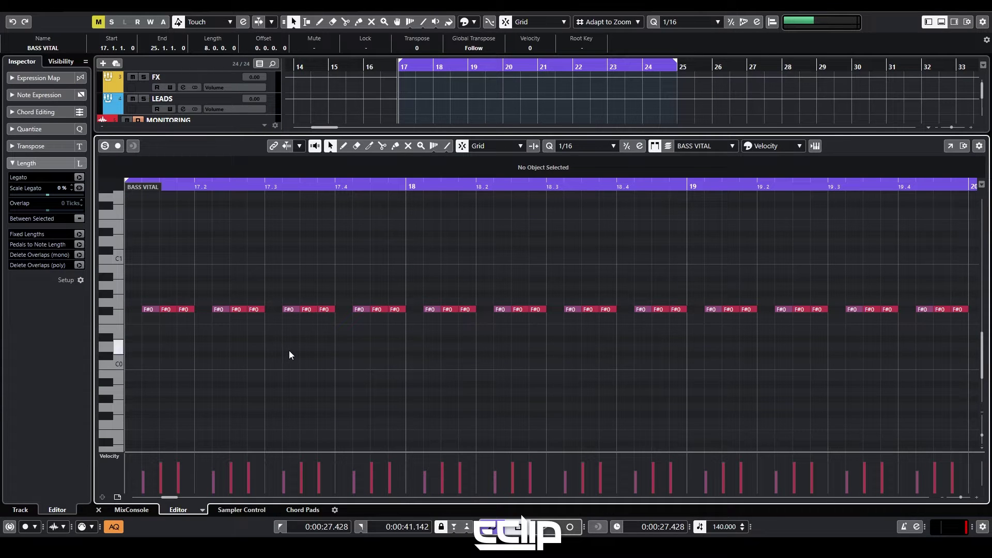
key("ctrl+e")
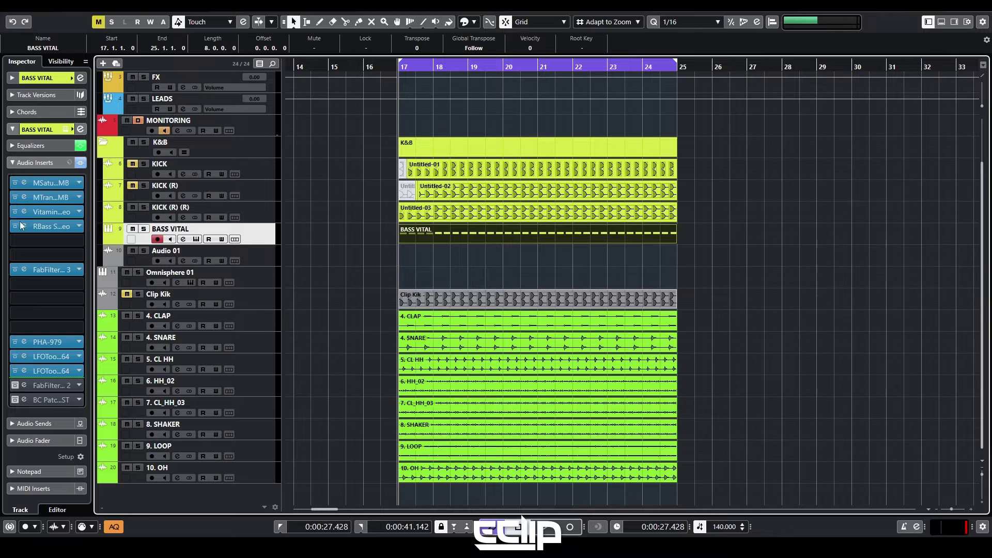
left_click(437, 277)
- Solo the KICK (R) (R) track and audition it from bar 17
left_click(253, 210)
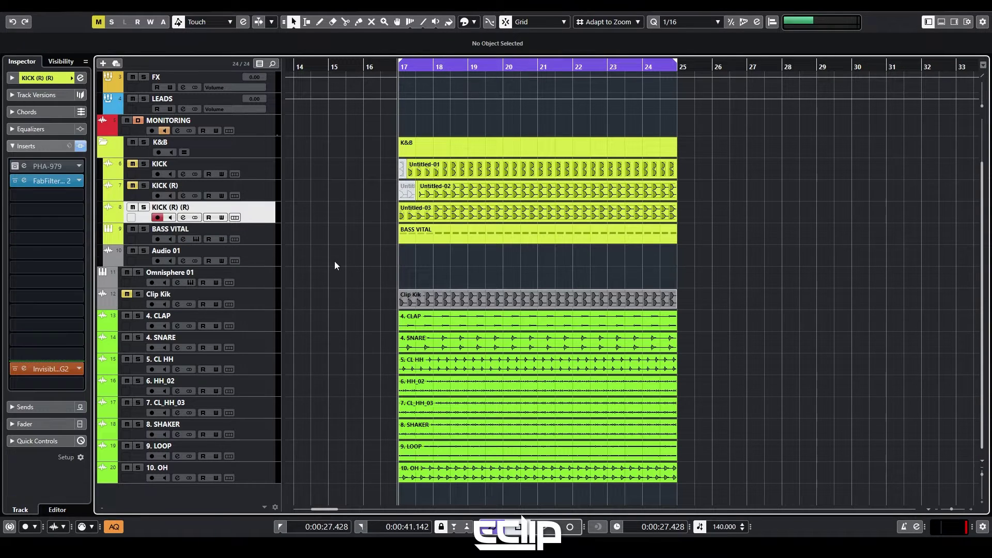
key("s")
key("space")
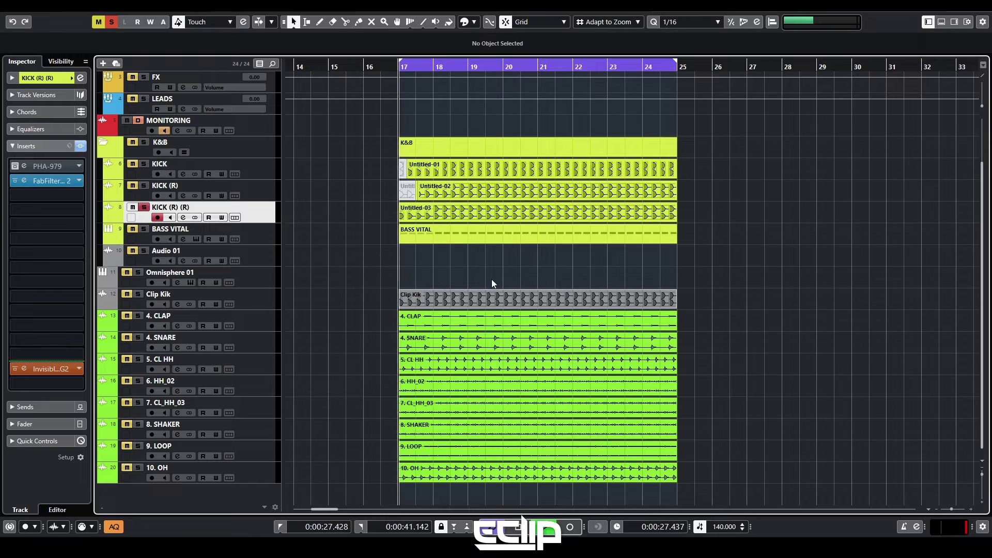
key("space")
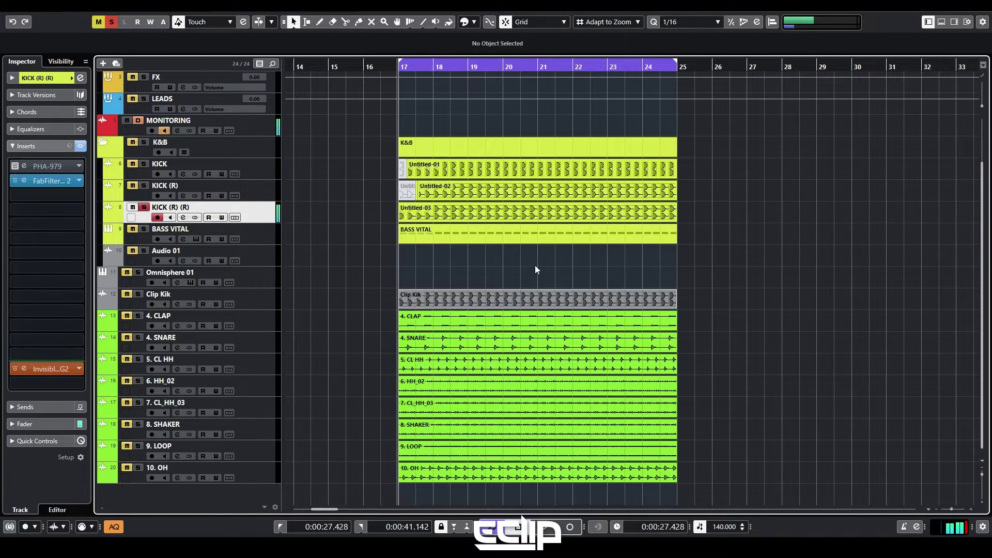
- Inspect the KICK track's Untitled-01 waveform in the editor, stop playback, and turn off the solo on KICK
double_click(434, 168)
key("space")
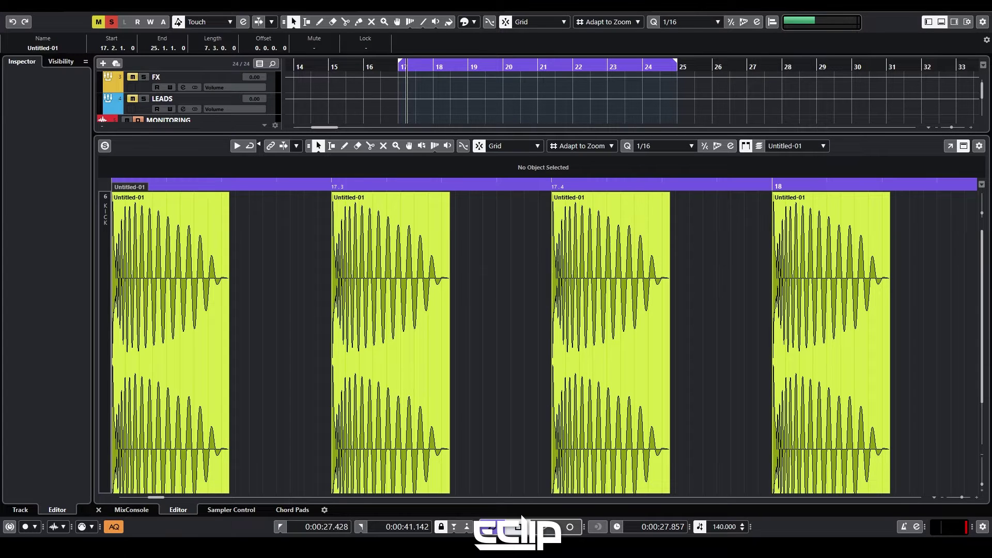
key("ctrl+e")
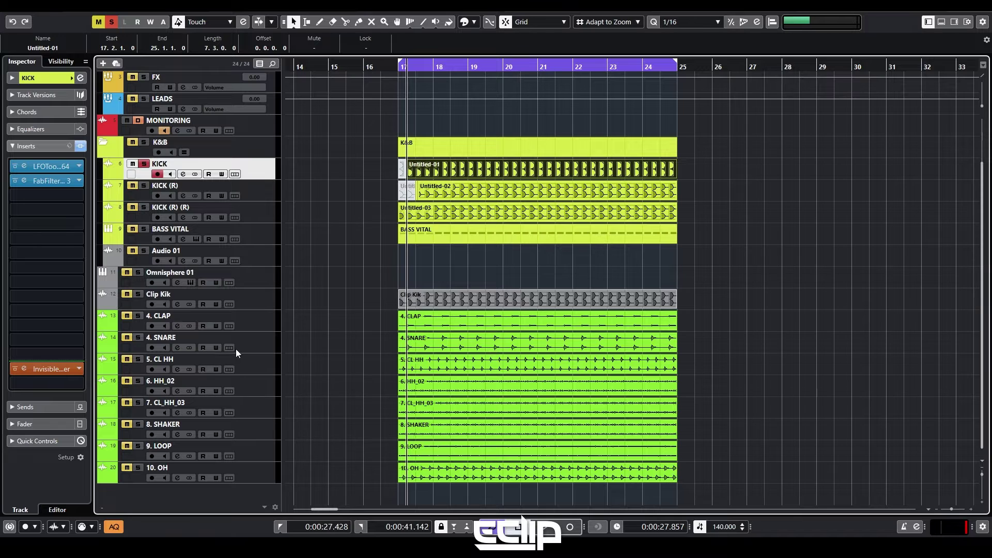
left_click(414, 261)
scroll(425, 233, "up", 5)
left_click(144, 164)
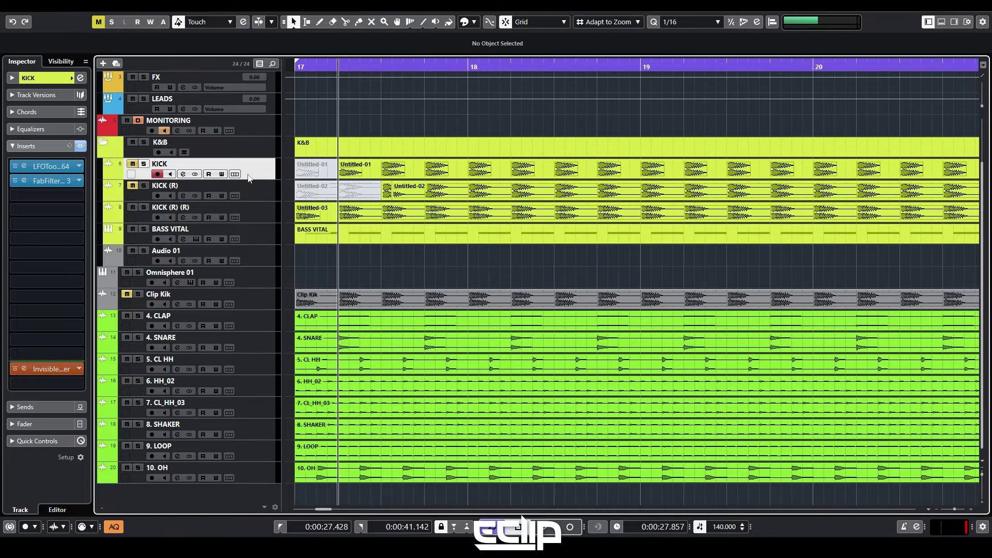
- Compare the insert chains of the KICK, KICK (R) and KICK (R) (R) tracks
left_click(365, 167)
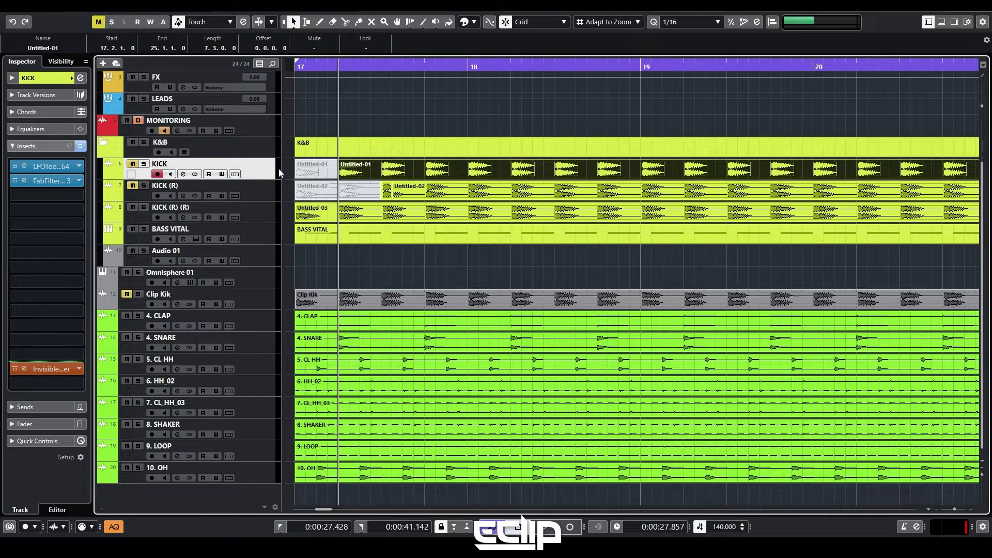
left_click(408, 190)
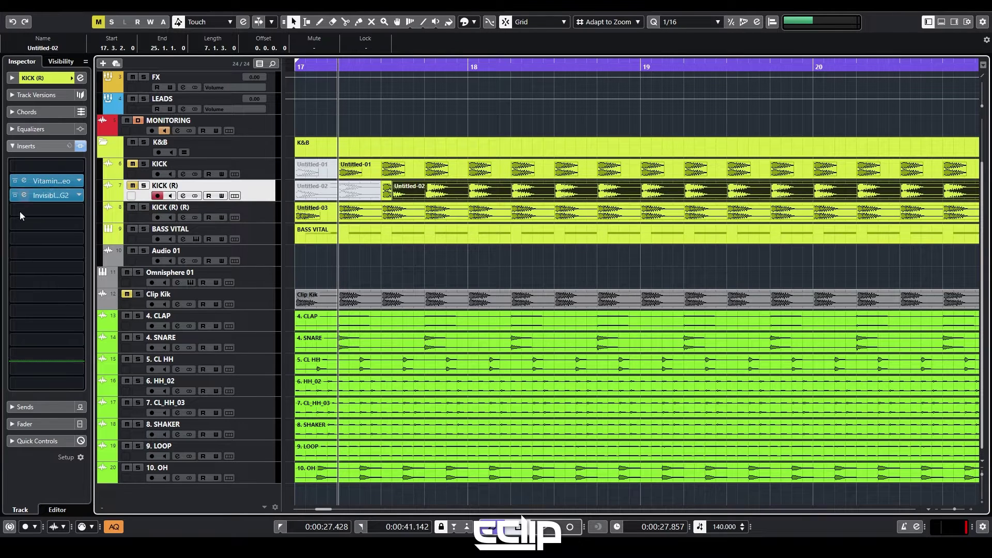
left_click(445, 168)
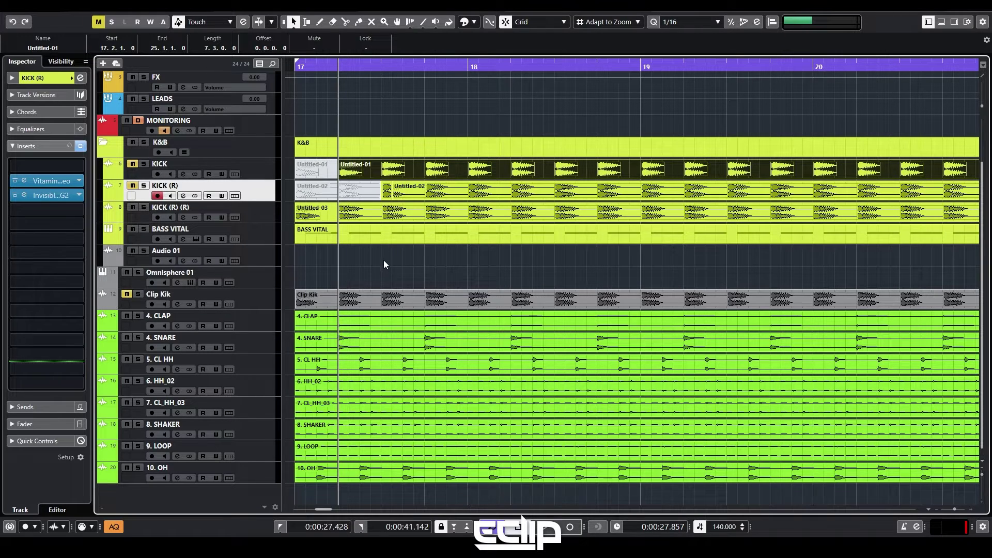
left_click(260, 216)
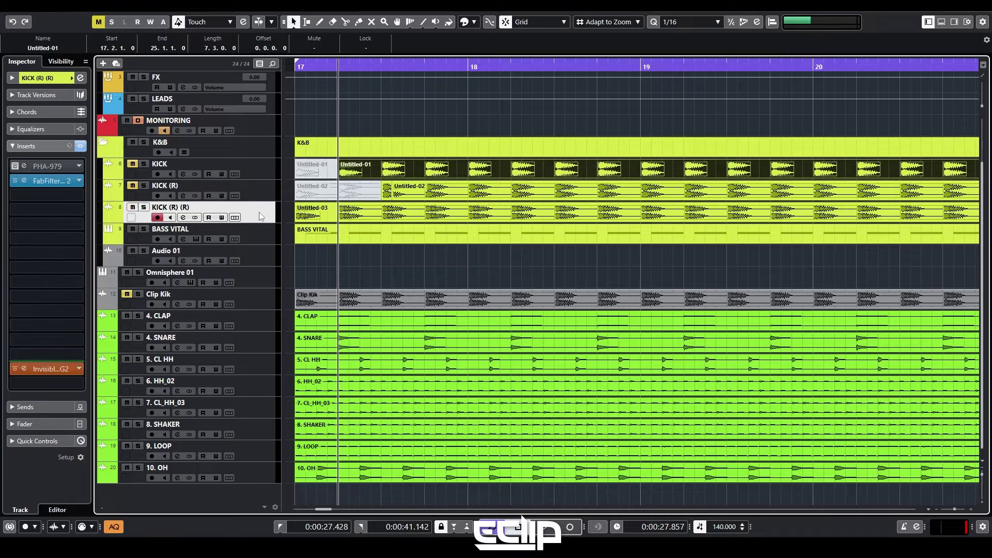
- Select the KICK (R) (R) and BASS VITAL tracks together and solo them
left_click(350, 263)
left_click(265, 234, "ctrl")
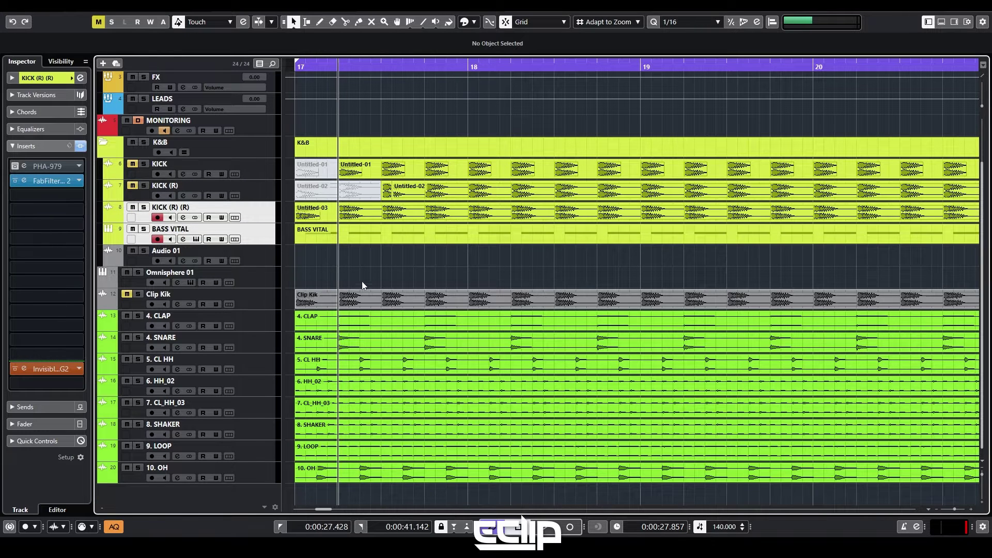
key("g")
key("g")
key("g")
key("g")
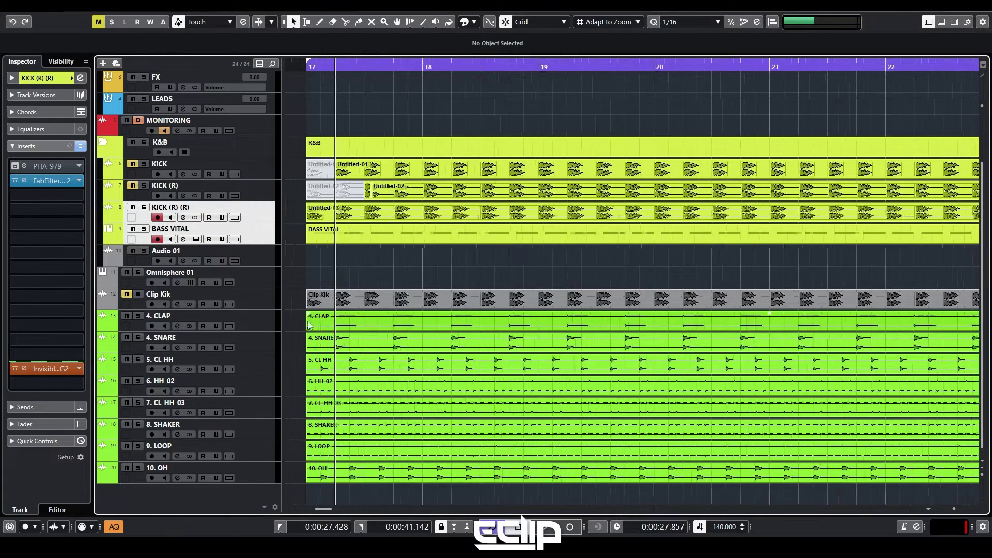
key("s")
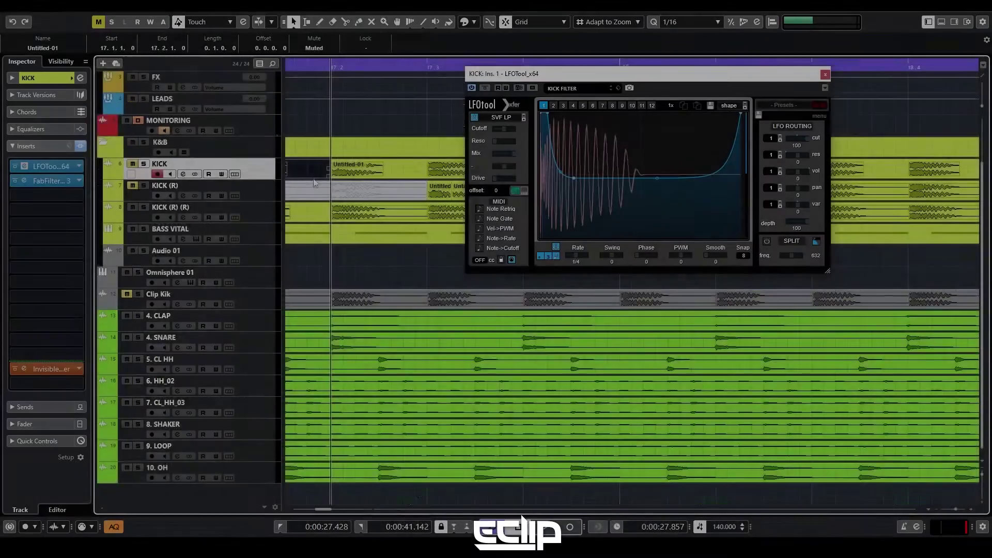
- Unmute the first Untitled-01 event at bar 17 on the KICK track and inspect its waveform in the editor
scroll(458, 161, "up", 3)
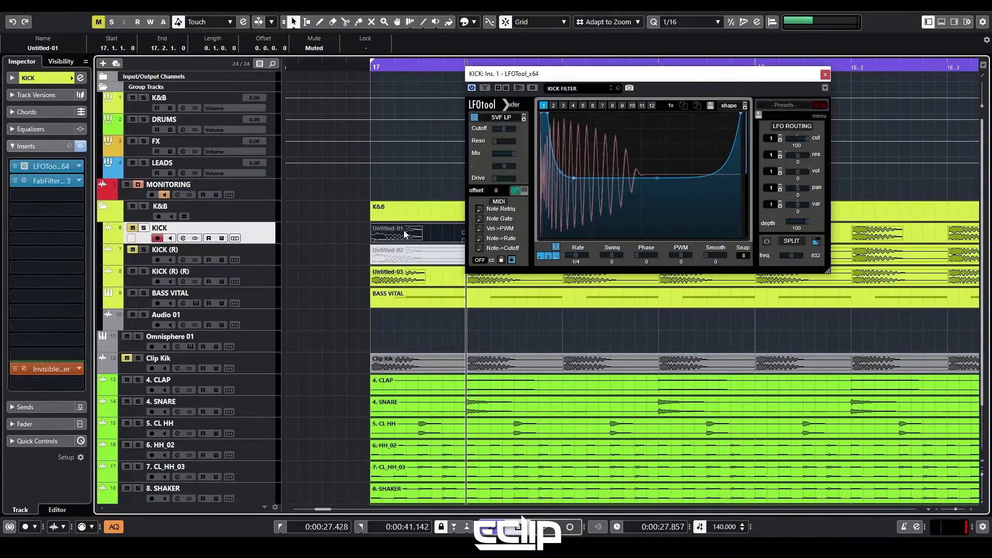
key("7")
left_click(405, 234)
key("1")
double_click(413, 237)
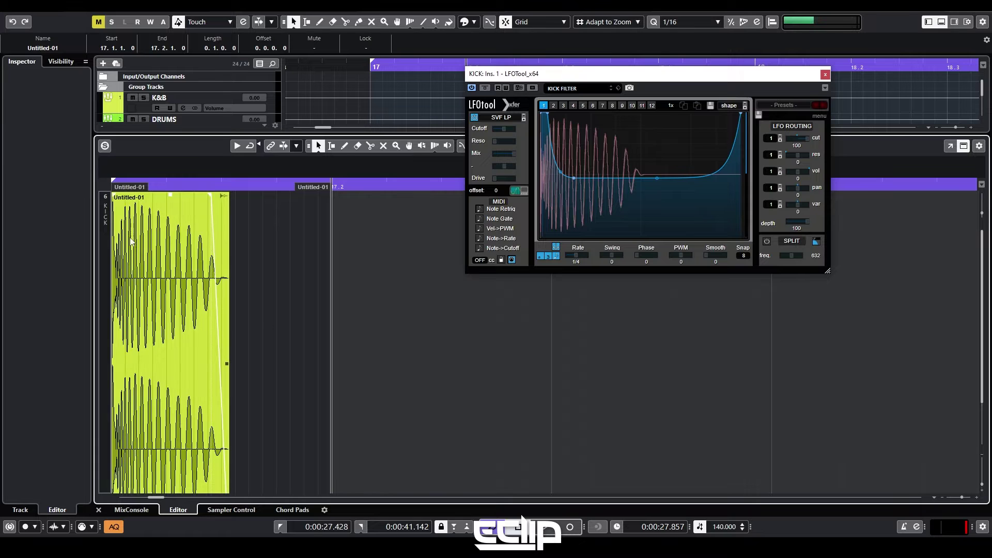
left_click(154, 261)
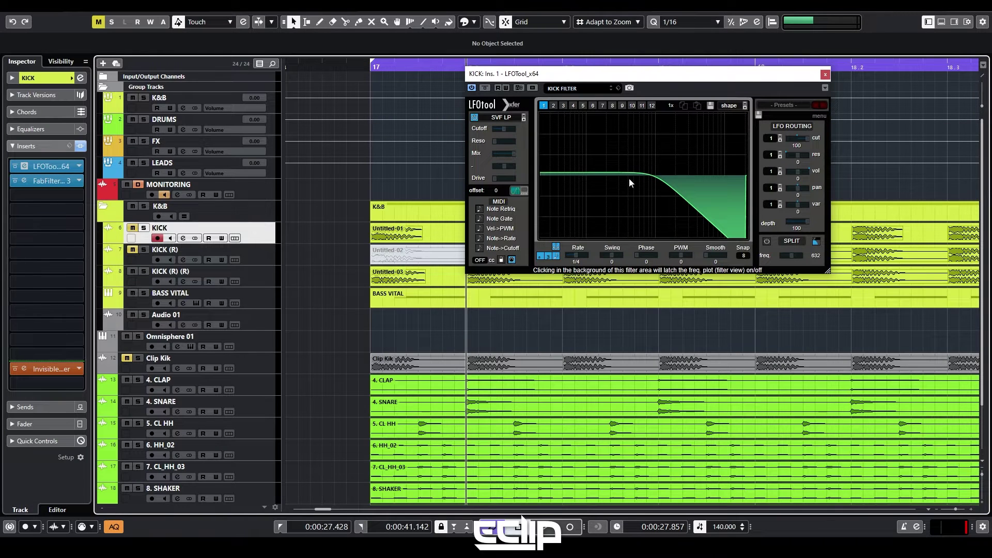
- Switch LFOTool's display from the frequency plot to the LFO curve, and solo the KICK track
left_click(630, 180)
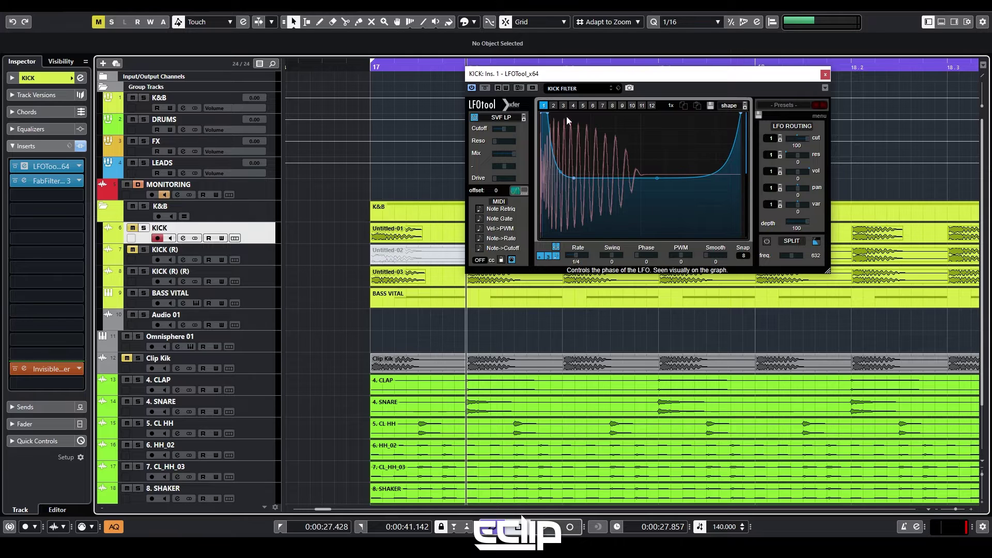
left_click(694, 122)
key("s")
left_click(695, 122)
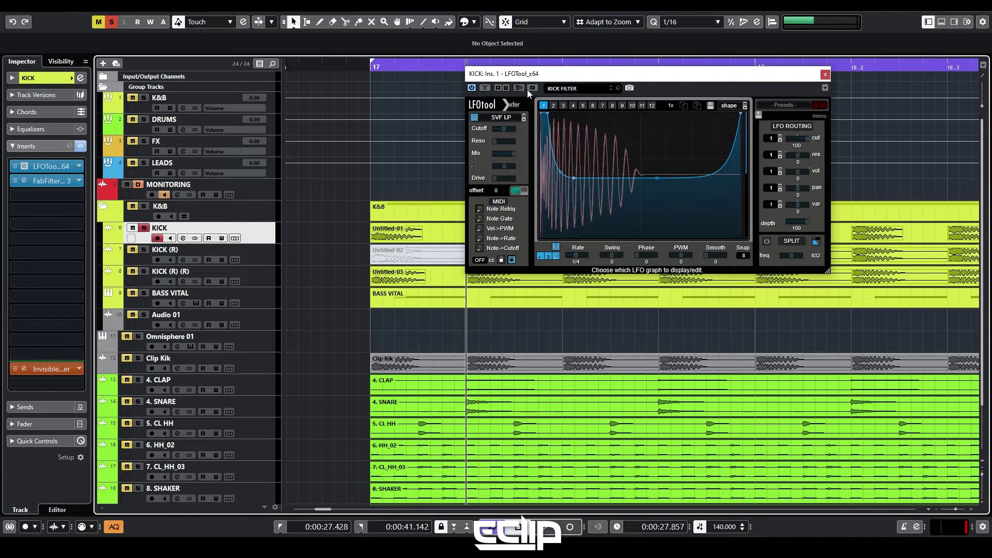
- Review the KICK track's FabFilter Pro-Q 3 and Invisible Limiter inserts, and close both plug-in windows
mouse_move(500, 124)
left_click_drag(670, 81, 558, 108)
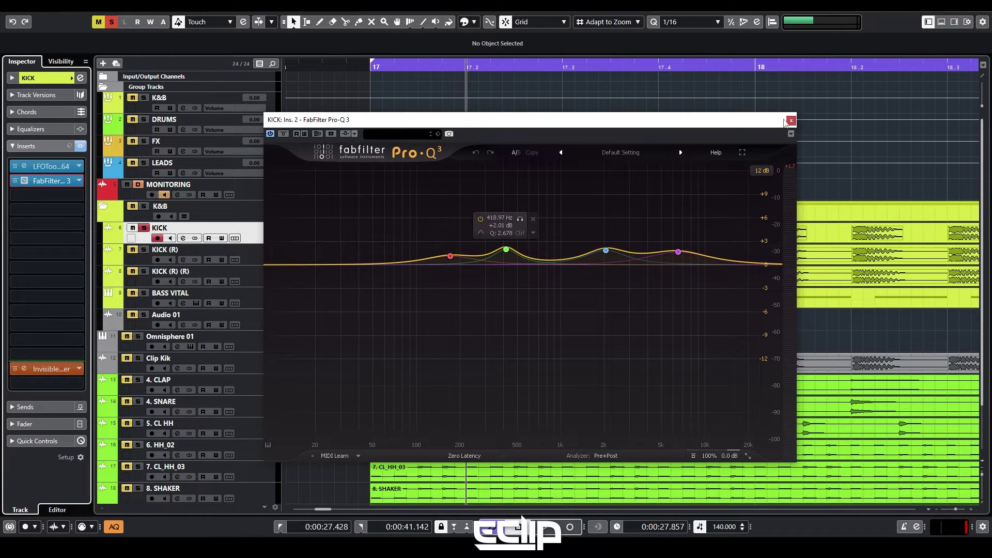
left_click(28, 369)
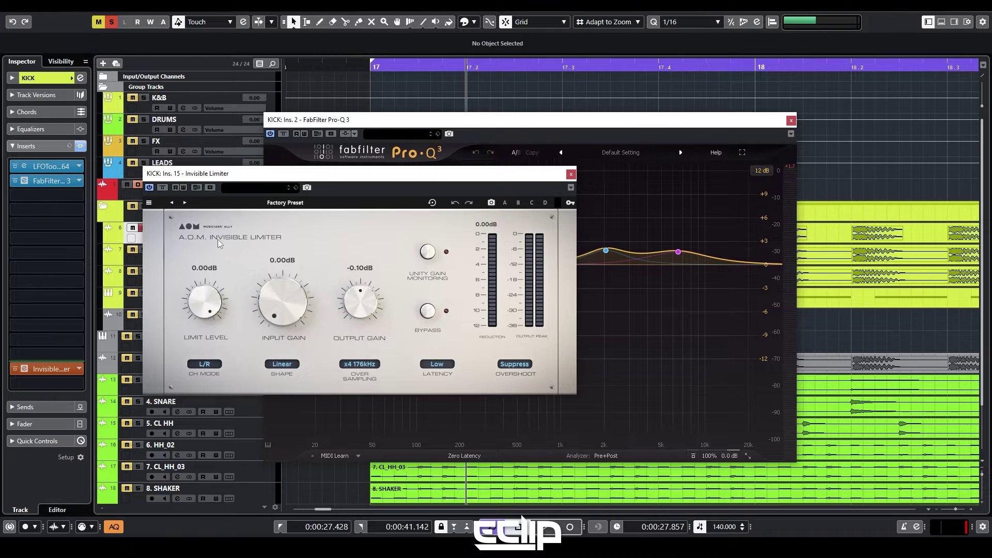
left_click(791, 120)
left_click_drag(315, 179, 483, 176)
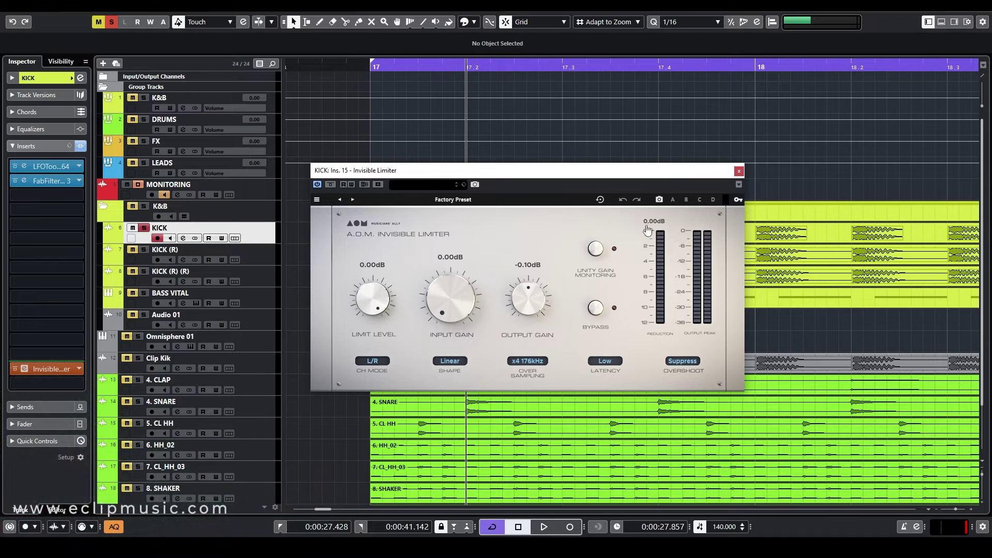
left_click(739, 172)
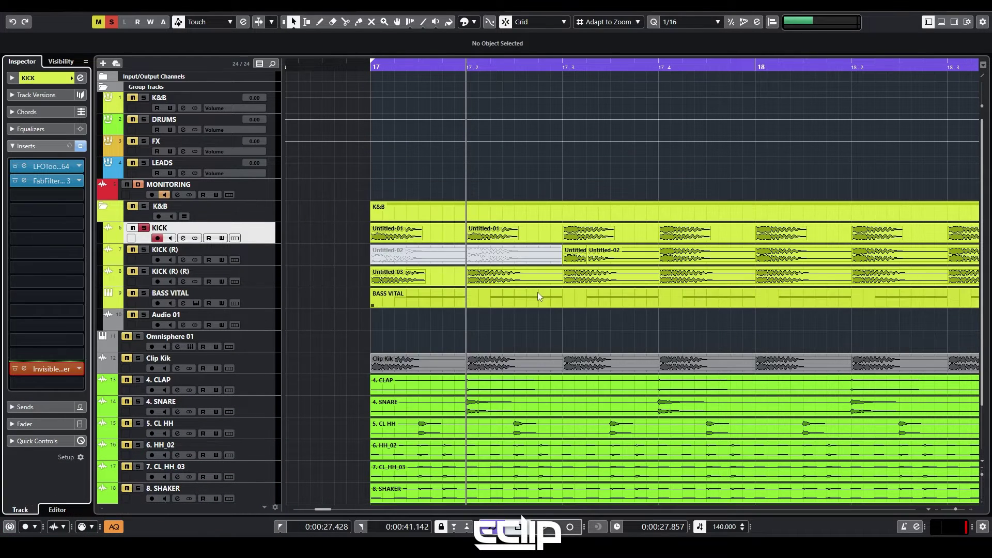
- Bypass all inserts on the KICK track and play the soloed kick without processing
left_click(81, 148)
key("space")
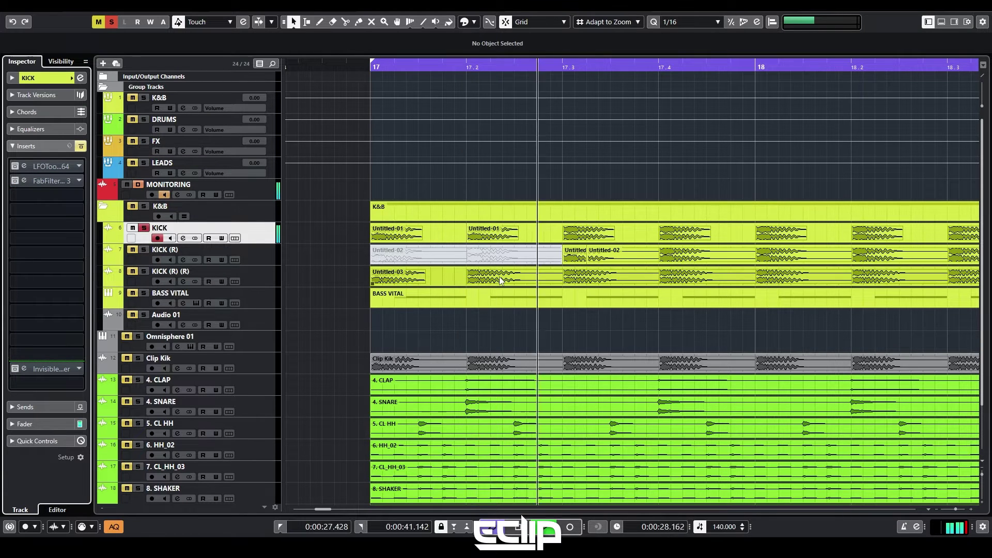
- Reactivate all inserts on the KICK track during playback, and stop playback
left_click(85, 147)
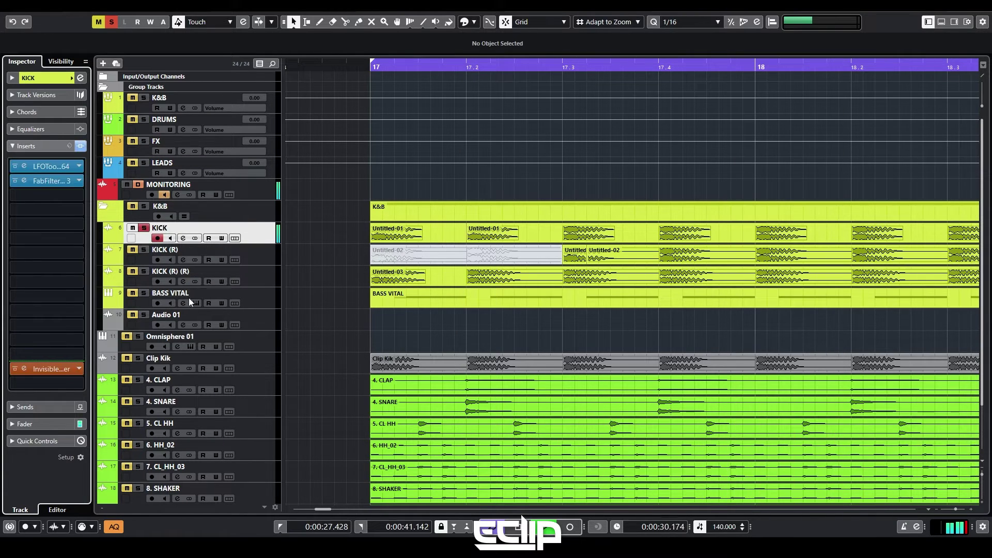
key("space")
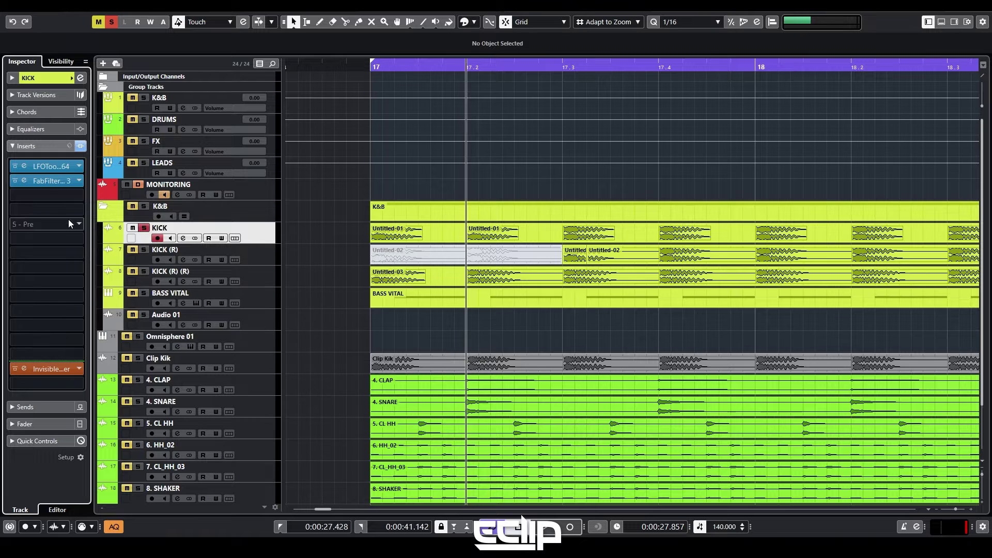
- Solo the KICK (R) track, open its Vitamin Stereo insert and play the layer through it
left_click(268, 255)
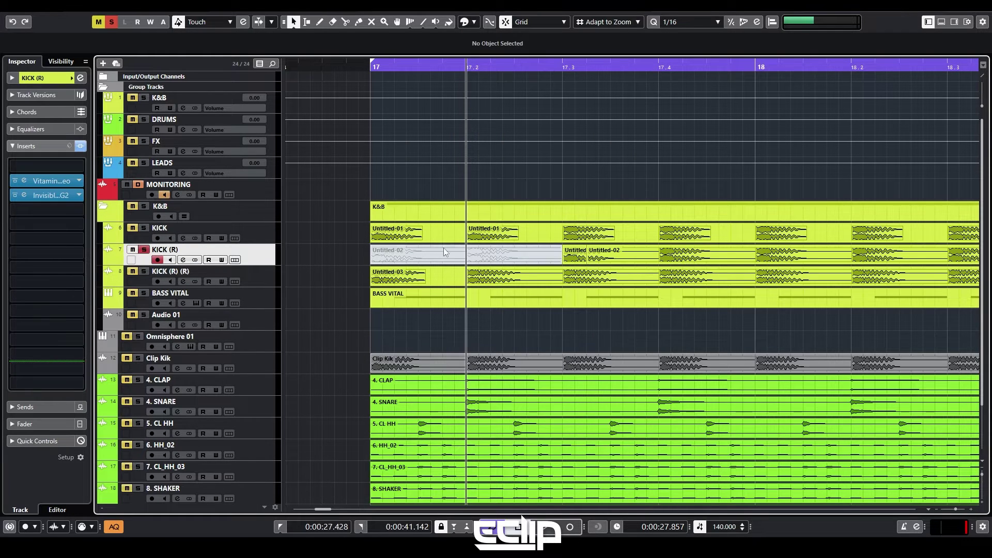
left_click(29, 179)
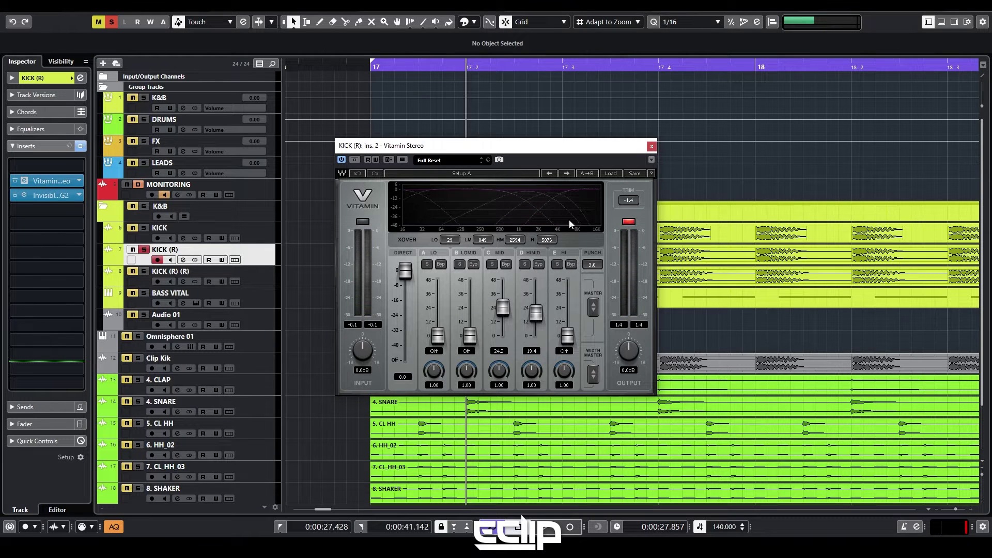
key("space")
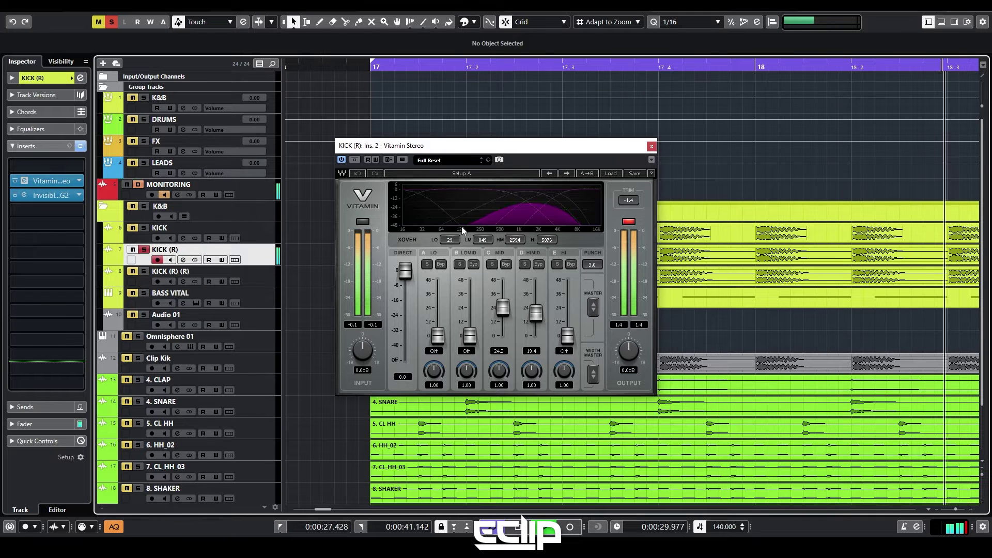
key("space")
- Open the Invisible Limiter G2 insert on KICK (R) and arrange it beside the Vitamin Stereo window
left_click(28, 198)
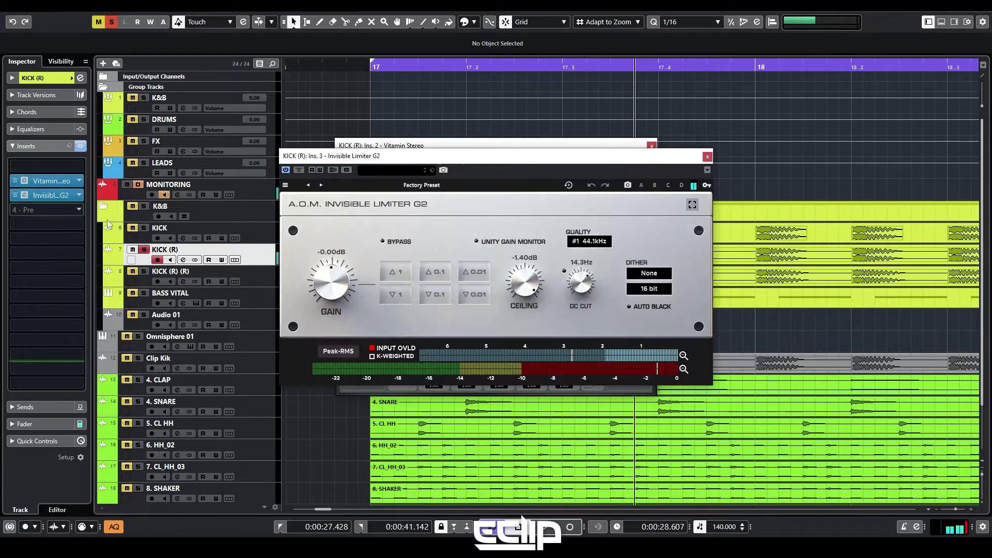
left_click_drag(533, 149, 534, 153)
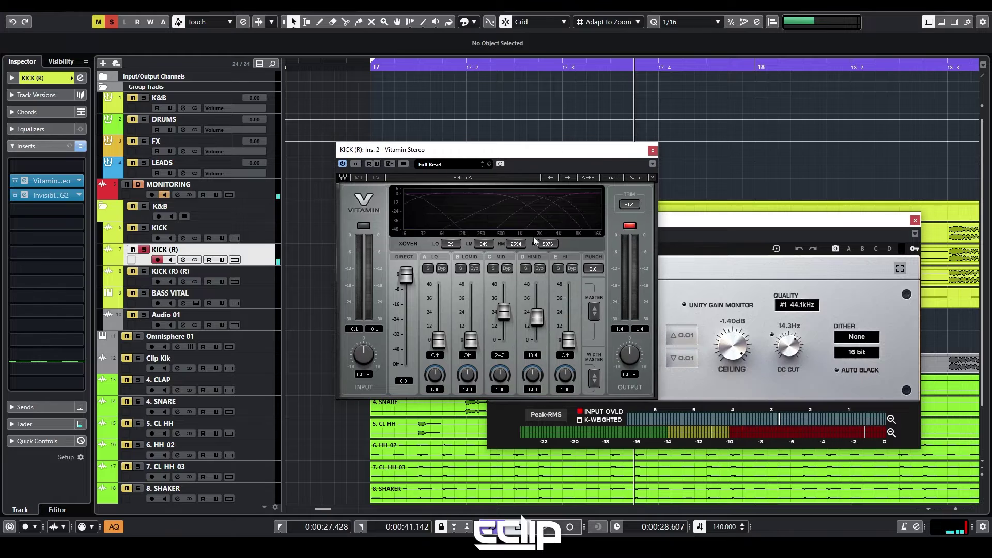
left_click(748, 224)
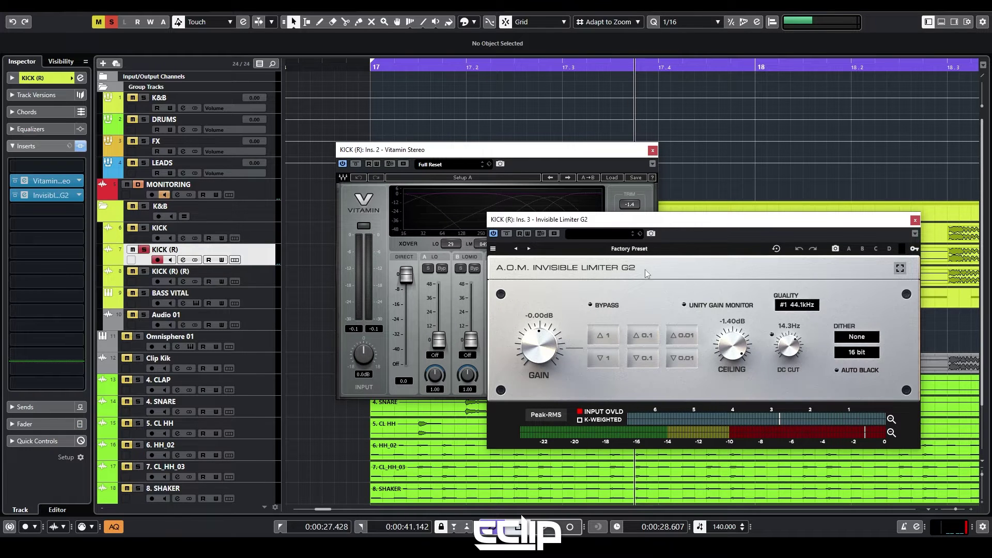
left_click_drag(689, 226, 730, 186)
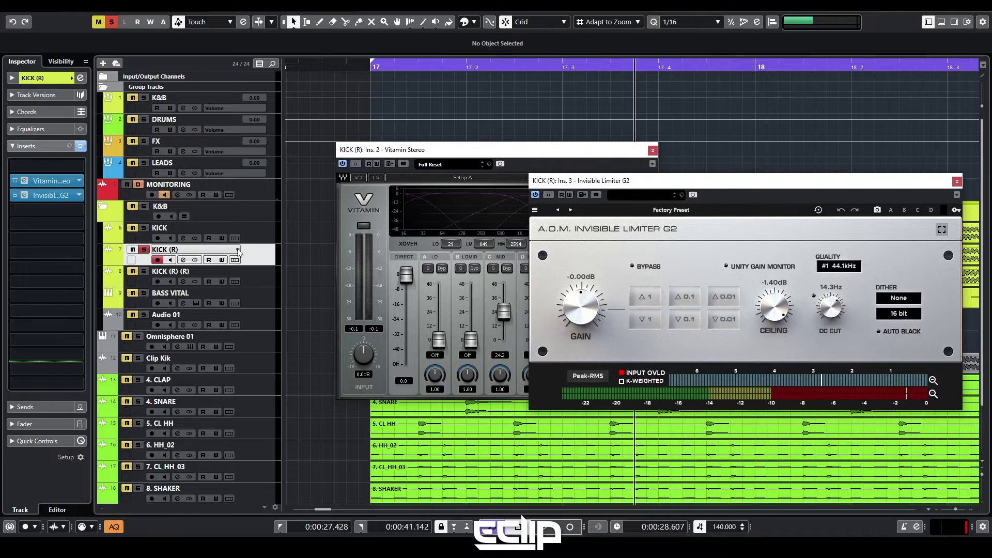
left_click_drag(589, 153, 358, 142)
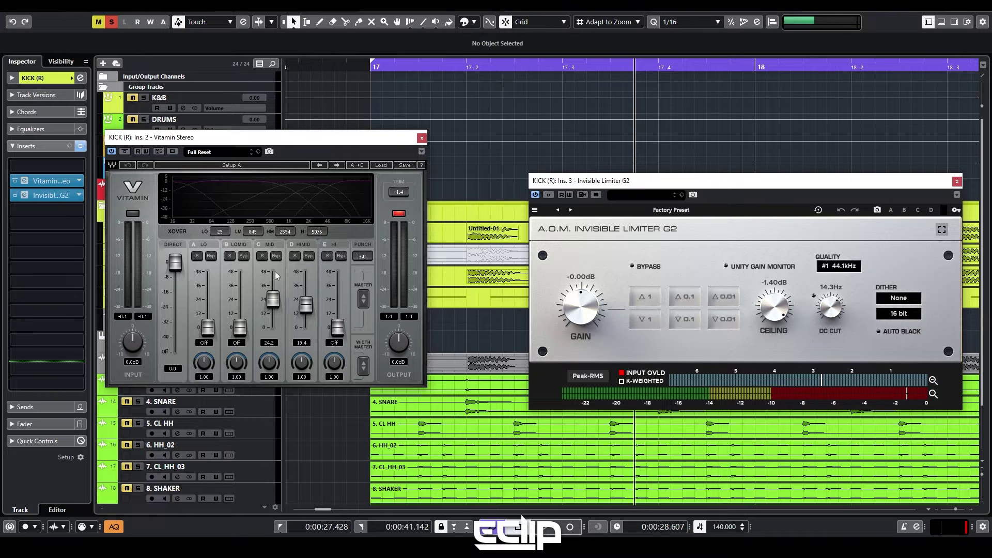
- Compare the KICK (R) layer with Invisible Limiter G2 bypassed and active, and close both plug-in windows
left_click(549, 195)
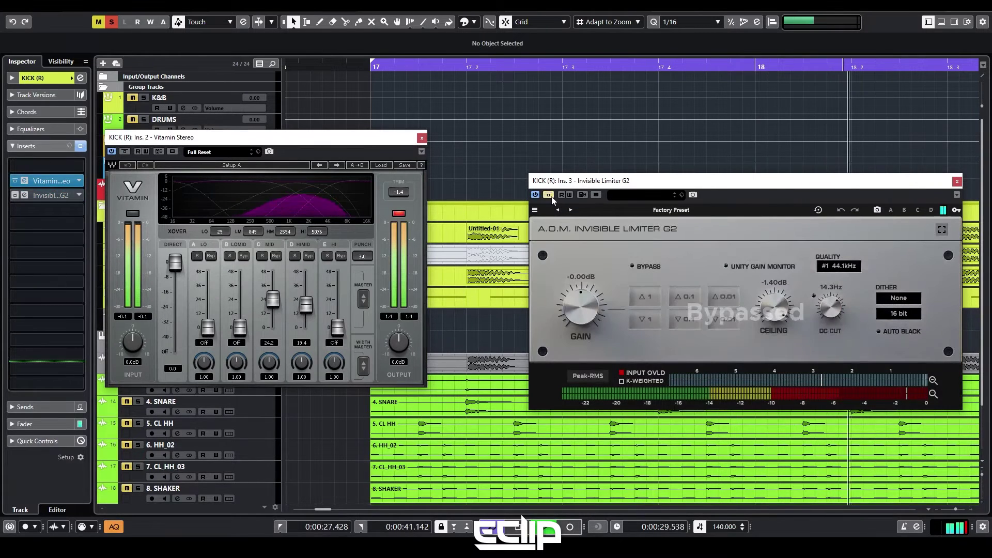
left_click(549, 195)
key("space")
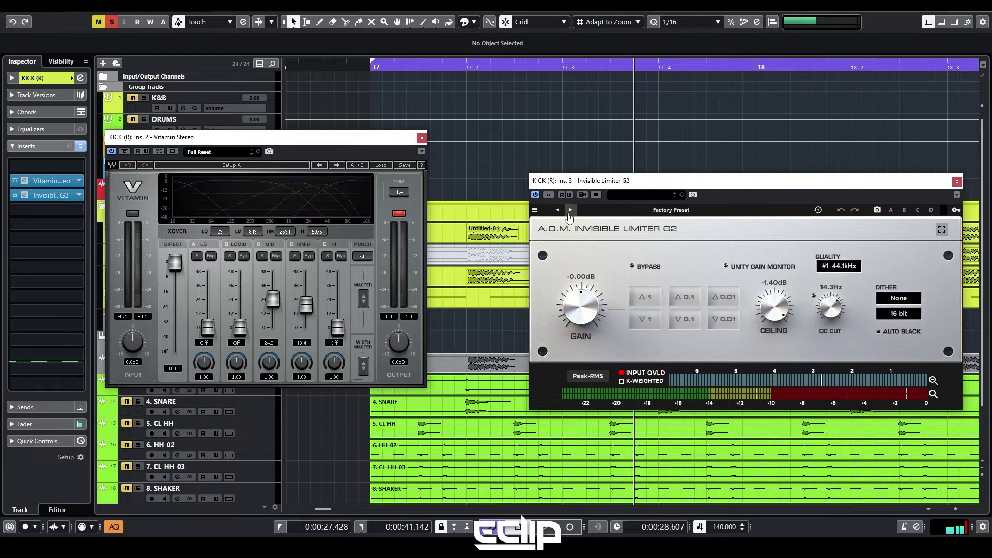
left_click(958, 181)
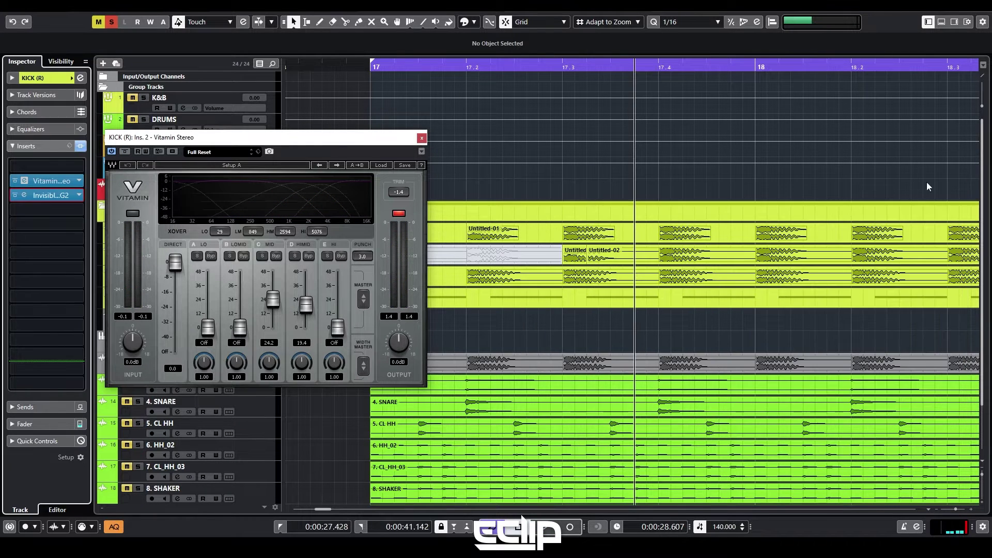
left_click(422, 138)
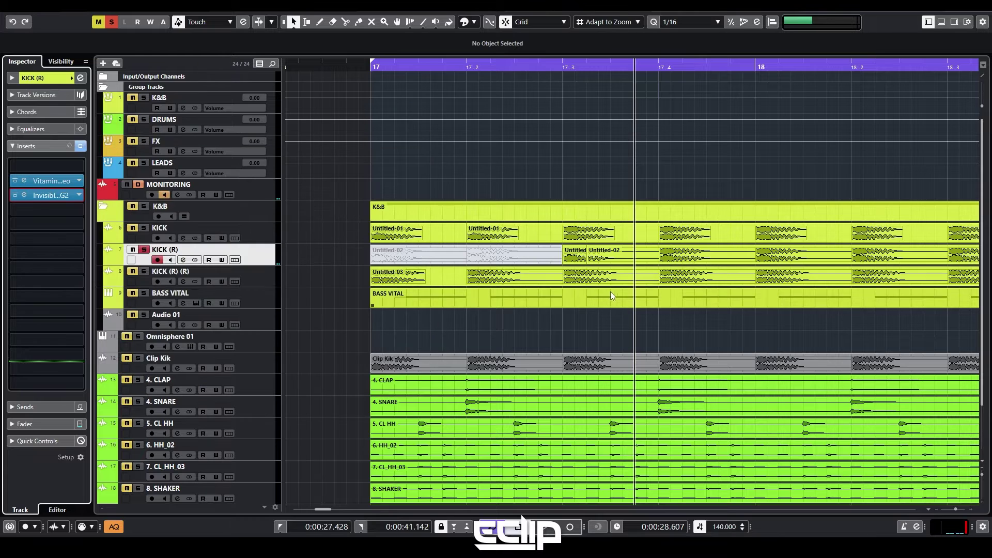
- Inspect the enlarged waveform of the Untitled-02 events at beat 17.3 on the KICK (R) track
key("ctrl+Down")
key("h")
key("h")
key("h")
key("h")
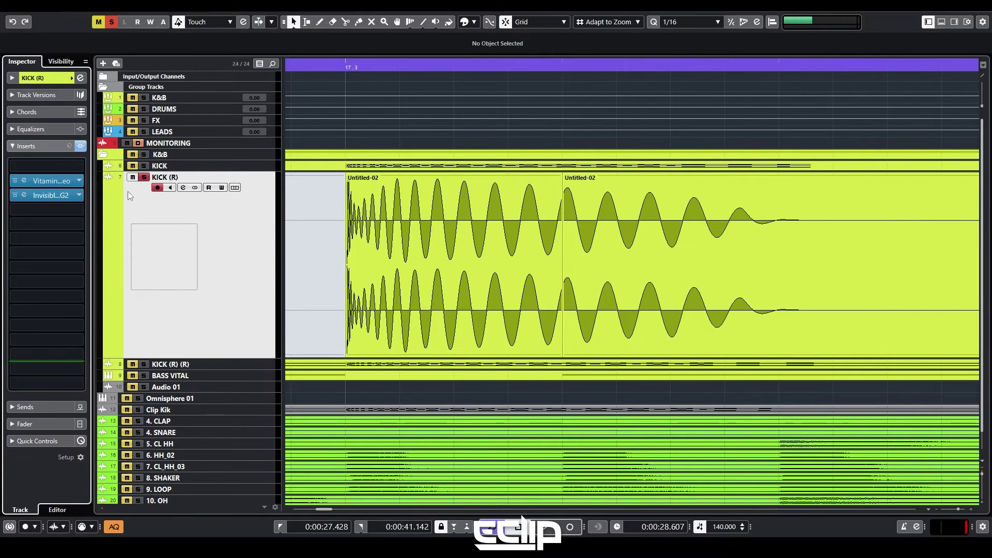
- Switch the solo from KICK (R) to KICK (R) (R) and play the soloed layer
left_click(145, 177)
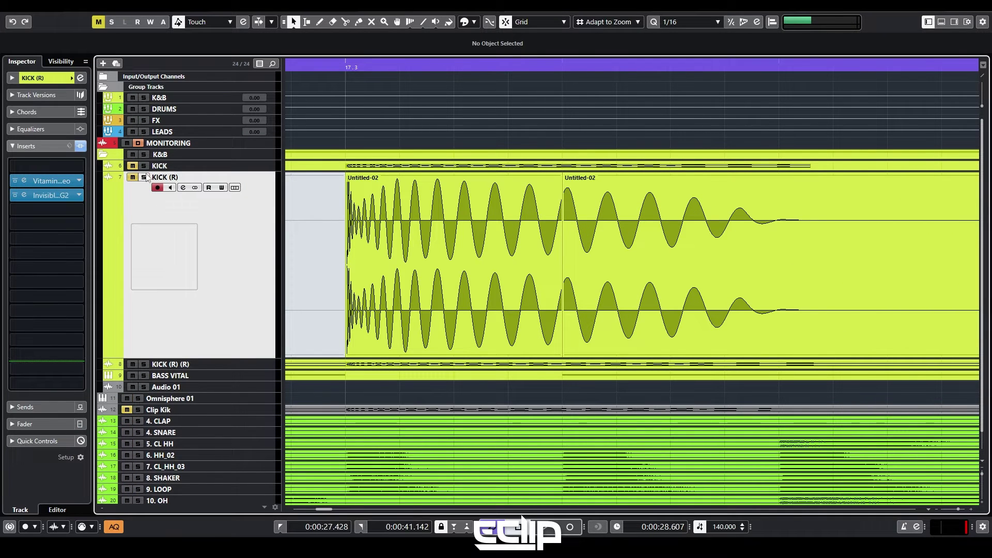
left_click(244, 363)
key("s")
key("space")
key("g")
key("g")
key("g")
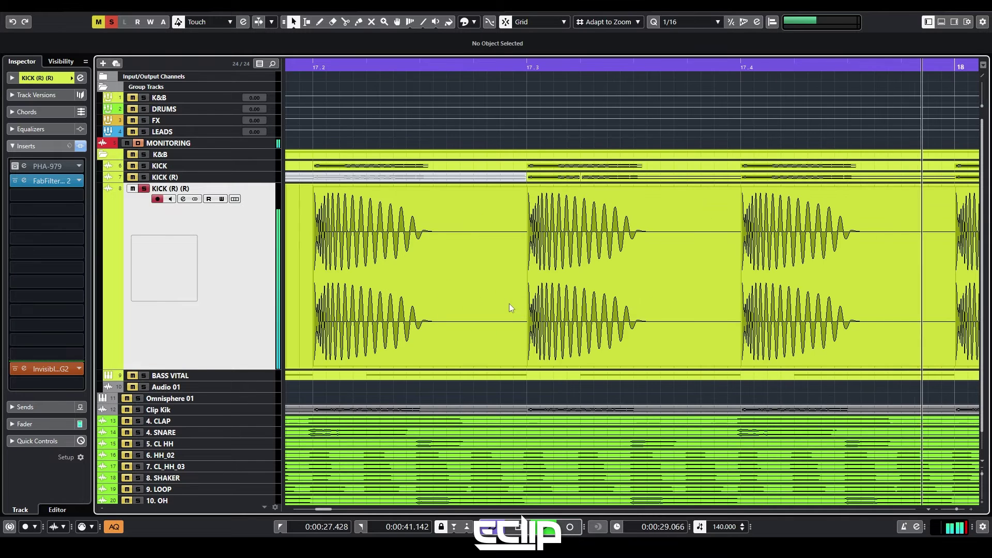
key("space")
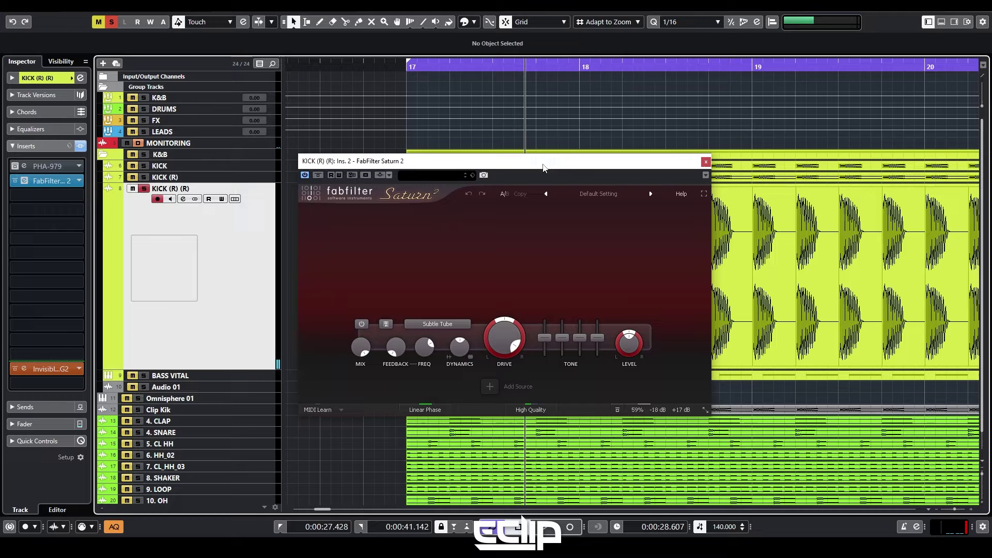
- Examine the drive and the input and output levels of FabFilter Saturn 2 on the KICK (R) (R) track
left_click_drag(543, 166, 612, 144)
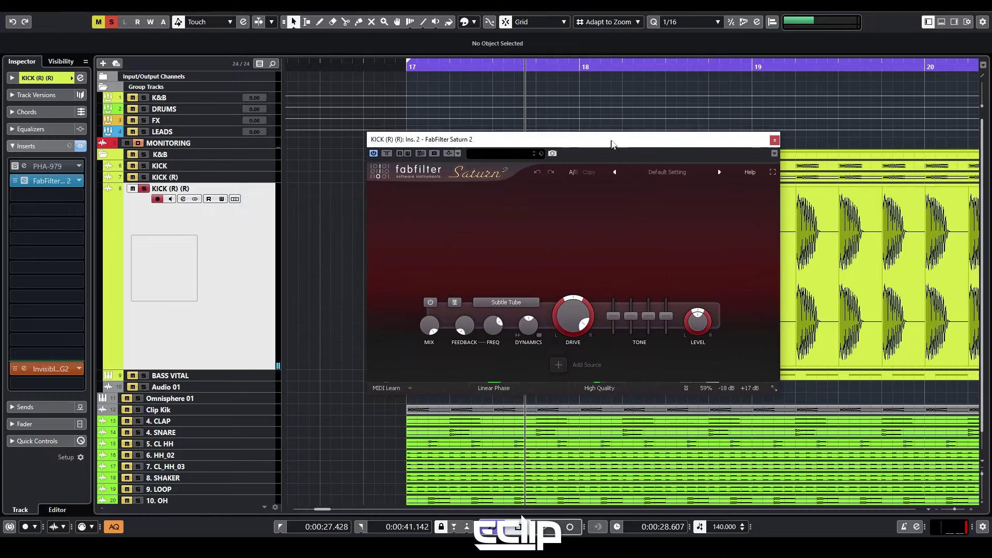
mouse_move(569, 327)
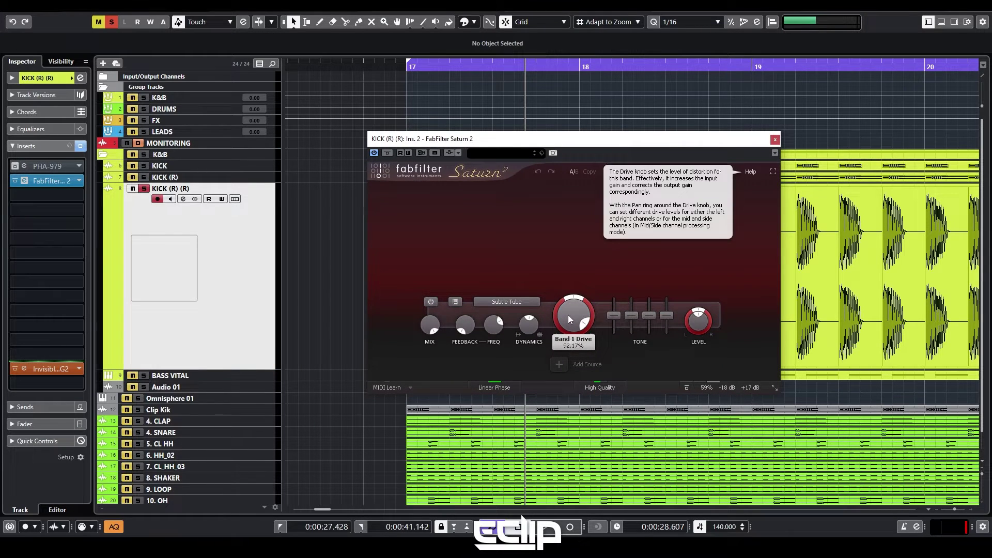
mouse_move(724, 394)
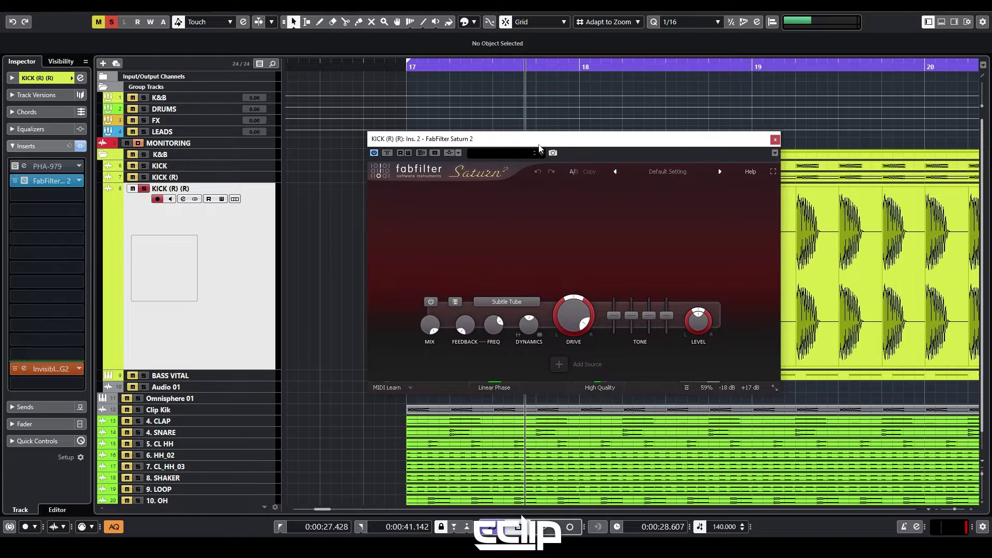
left_click_drag(539, 148, 439, 155)
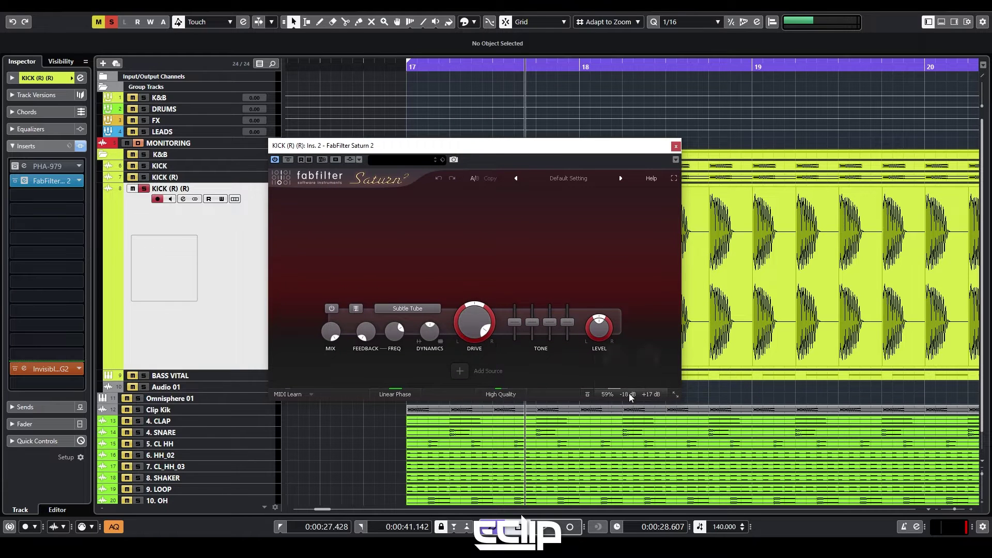
mouse_move(628, 394)
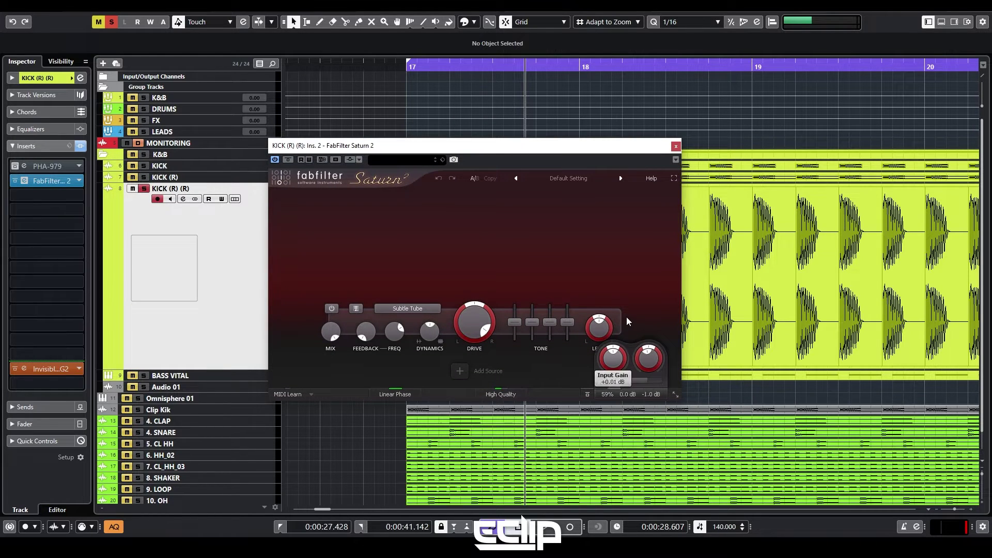
- Try Saturn 2 with +0.8 dB input gain, -1.8 dB output and 100% mix while playing the kick layer
left_click_drag(628, 322, 628, 309)
key("space")
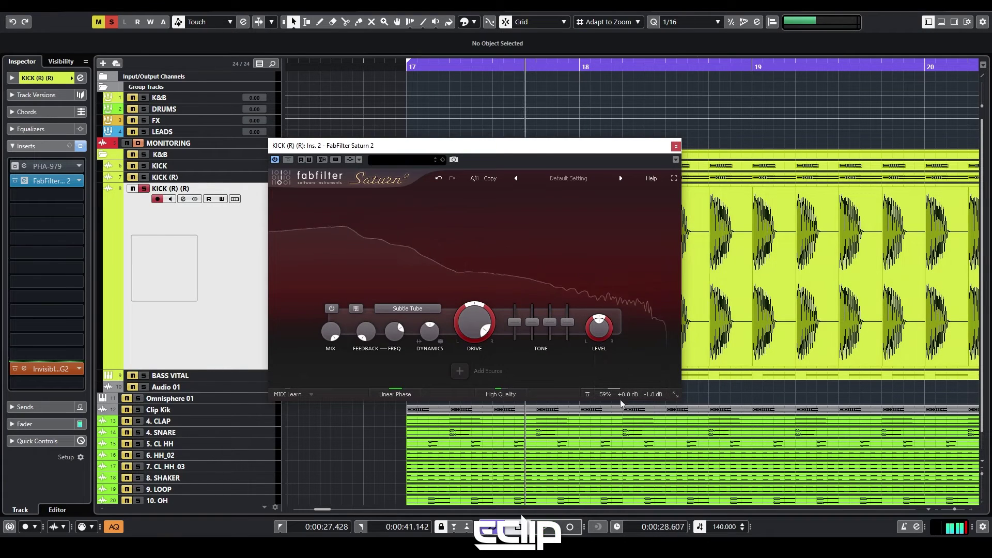
mouse_move(625, 396)
left_click_drag(647, 356, 634, 271)
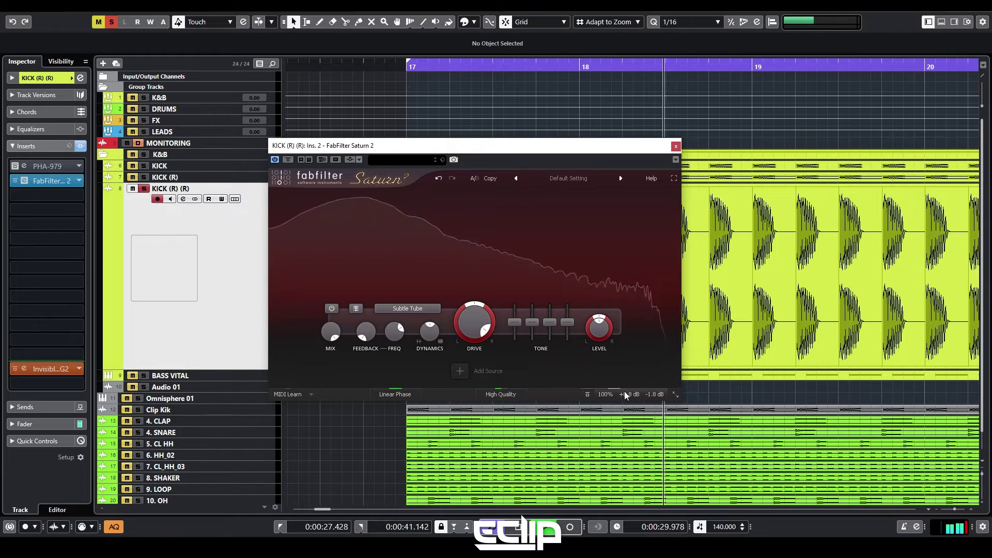
mouse_move(625, 396)
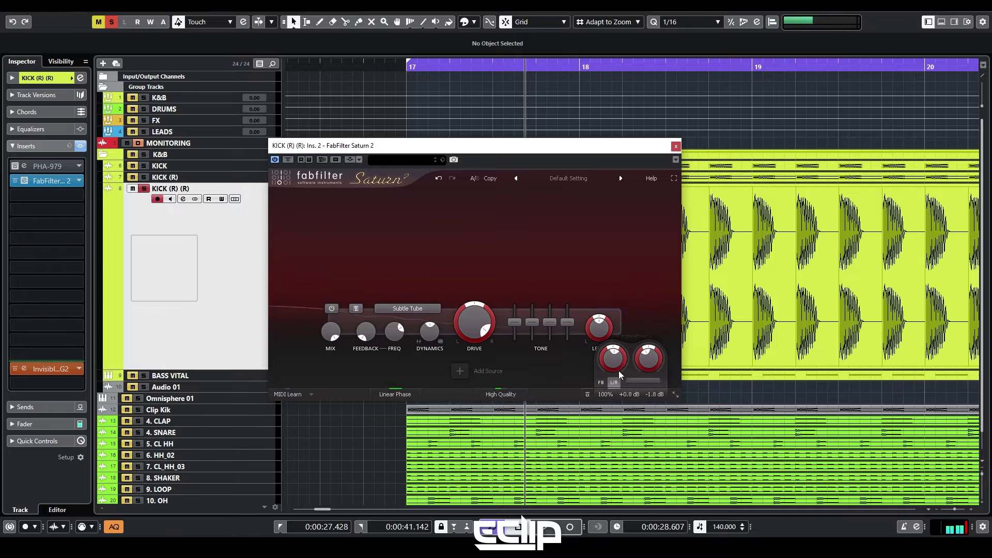
mouse_move(619, 365)
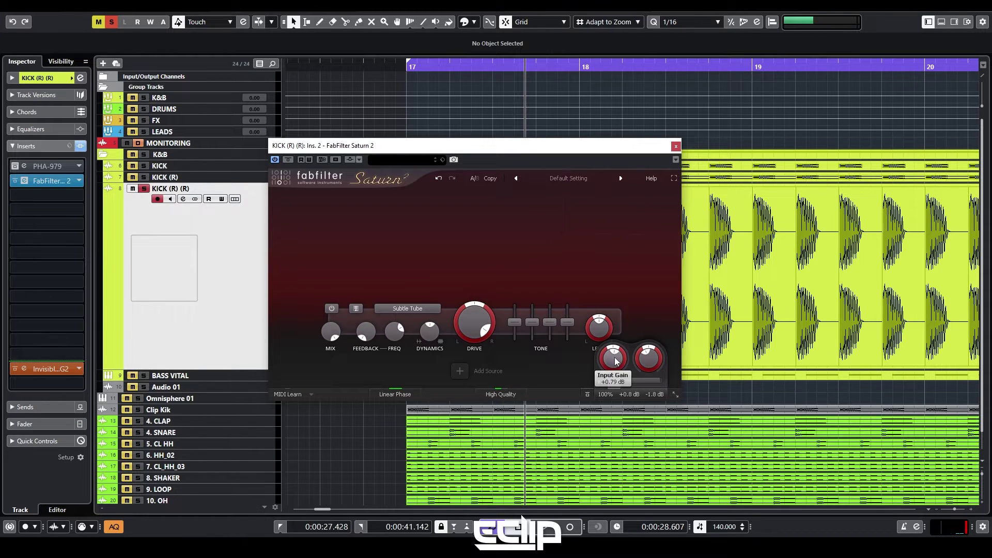
- Set Saturn 2's input gain to -18 dB, output level to +17 dB and global mix to 59%
left_click_drag(616, 361, 629, 413)
left_click_drag(631, 414, 613, 399)
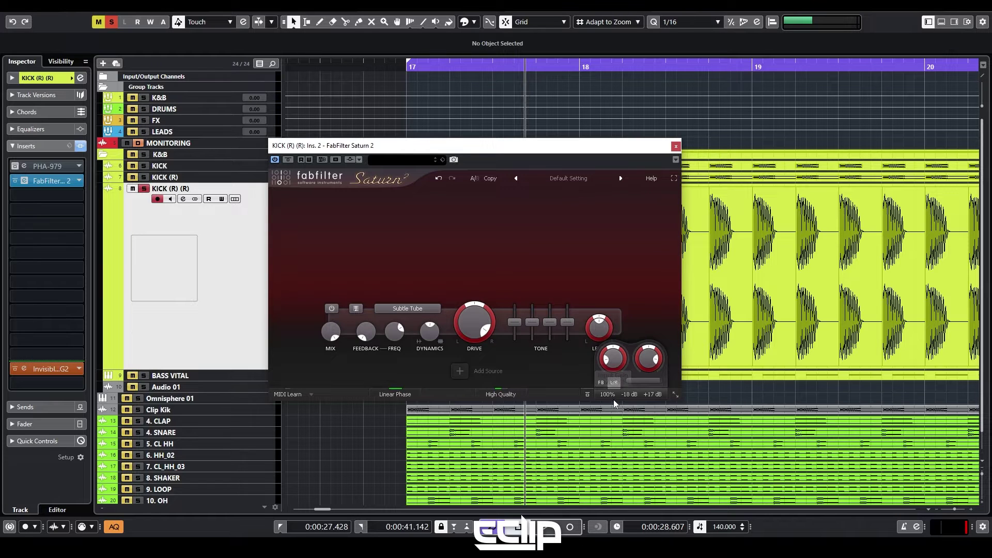
double_click(628, 381)
type("59")
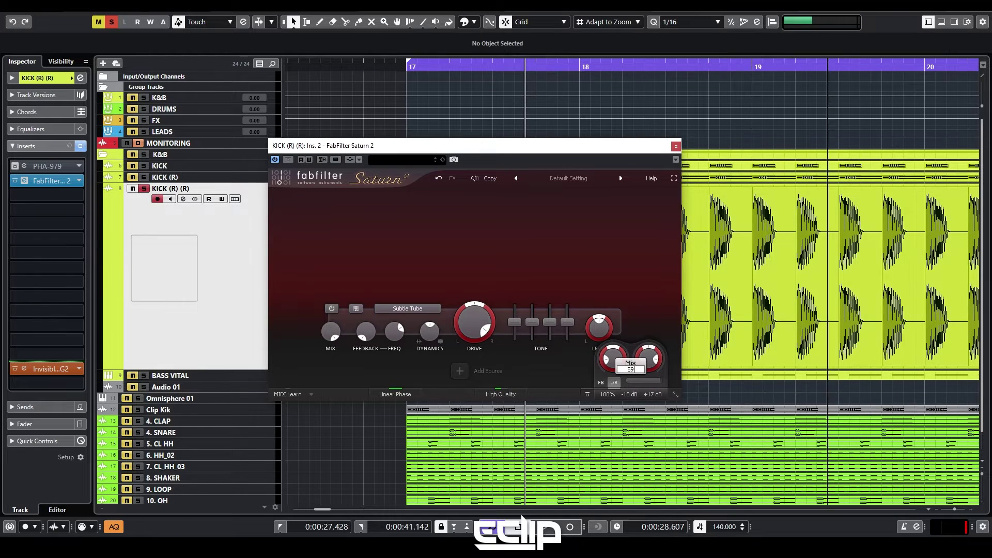
key("Return")
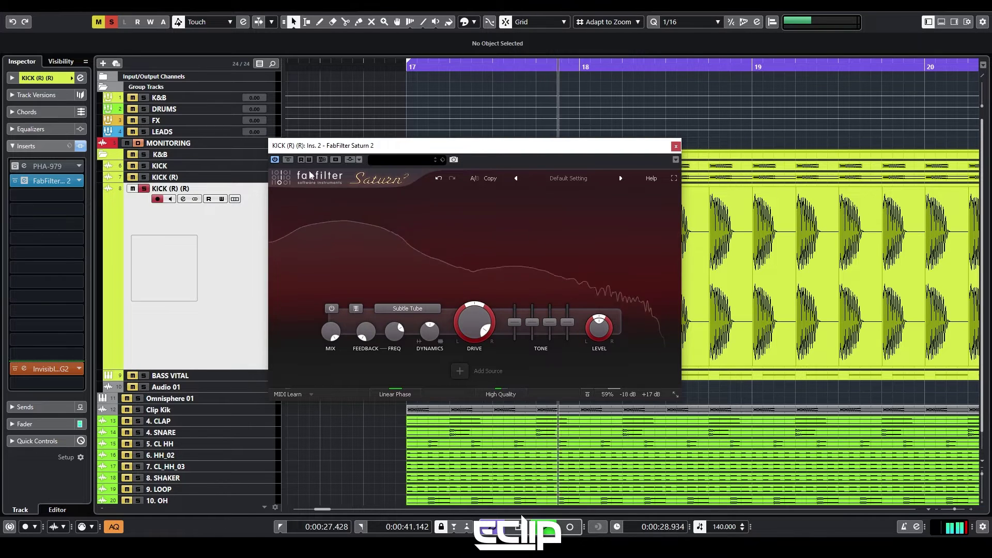
- Compare the KICK (R) (R) layer with Saturn 2 bypassed and active, and close the plug-in window
left_click(288, 160)
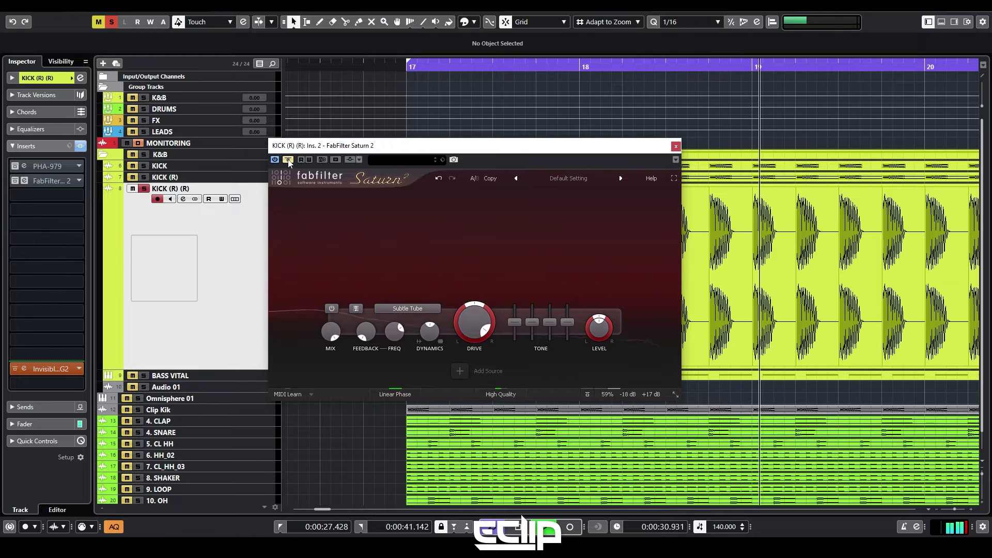
left_click(288, 160)
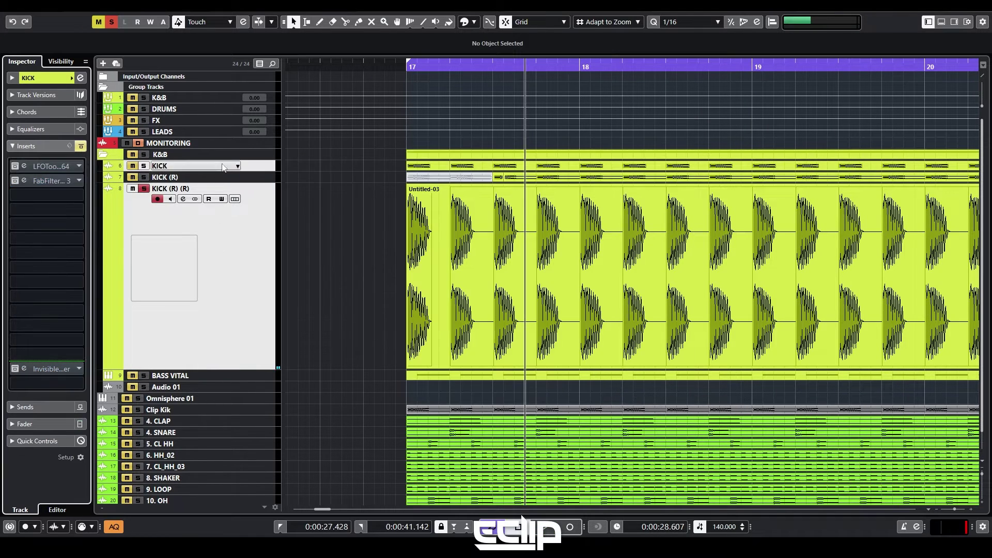
- Switch the solo from KICK (R) (R) to the KICK track and play it with its inserts bypassed
left_click(232, 231)
key("Up")
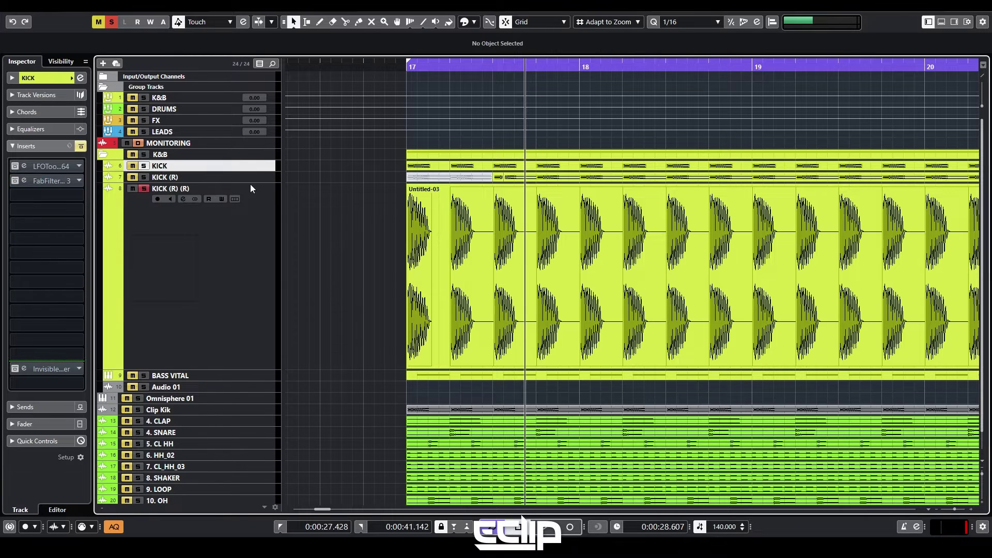
key("s")
key("Down")
key("s")
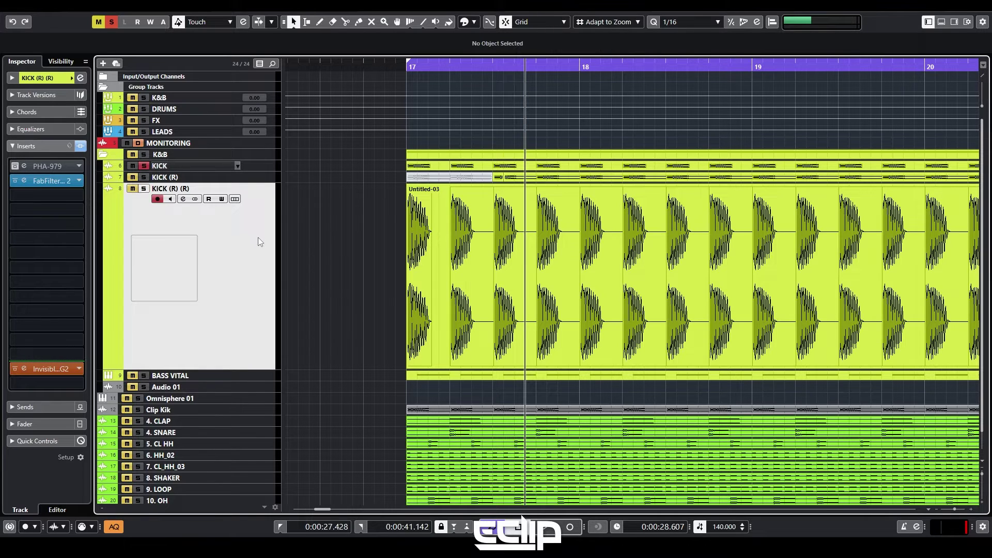
left_click(259, 166)
key("space")
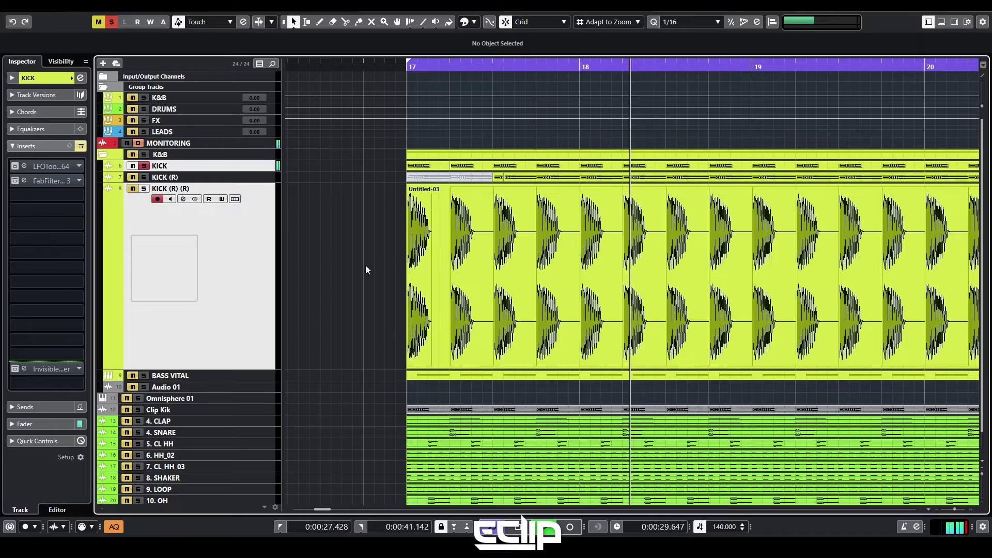
- Alternate the solo between the KICK and KICK (R) (R) tracks during playback to compare the two layers, ending with playback stopped
key("Down")
key("s")
key("Up")
key("s")
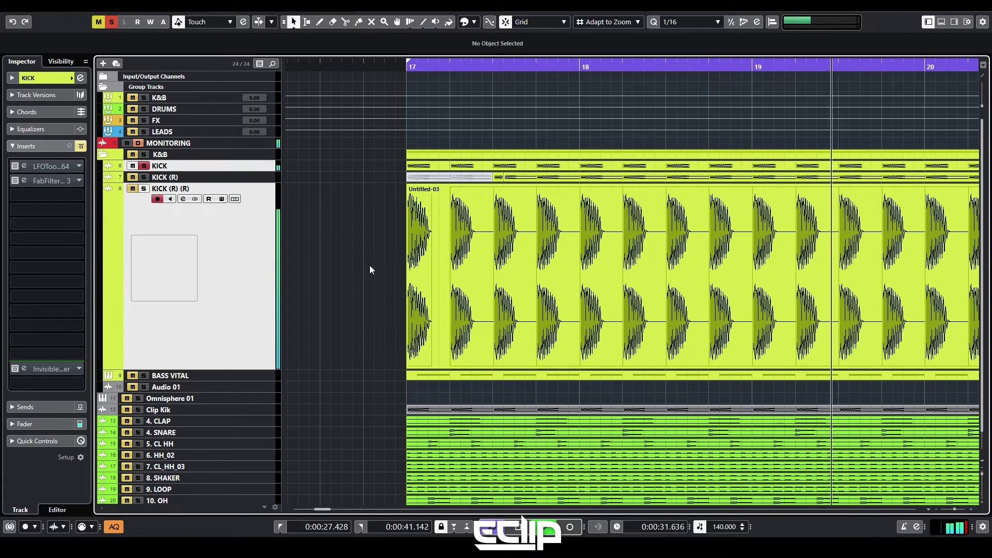
key("s")
key("s")
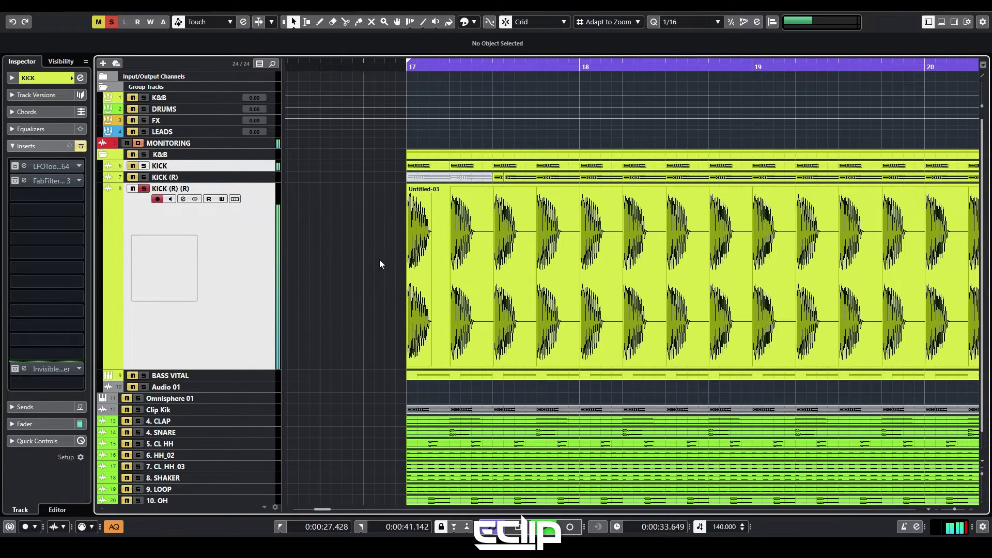
key("space")
- Solo the KICK (R) (R) and BASS VITAL tracks together, play them and view the bass's Vital instrument
left_click(259, 273)
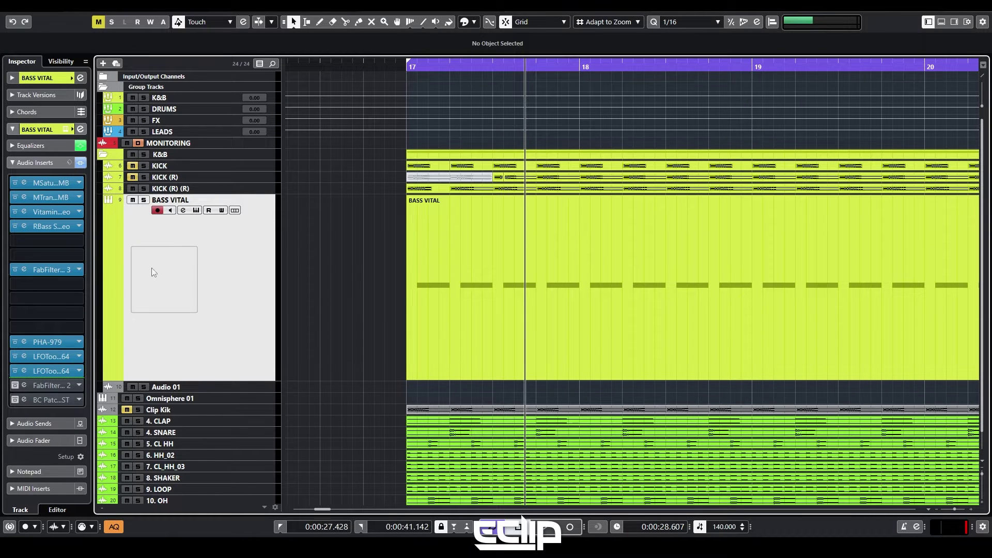
left_click(256, 189)
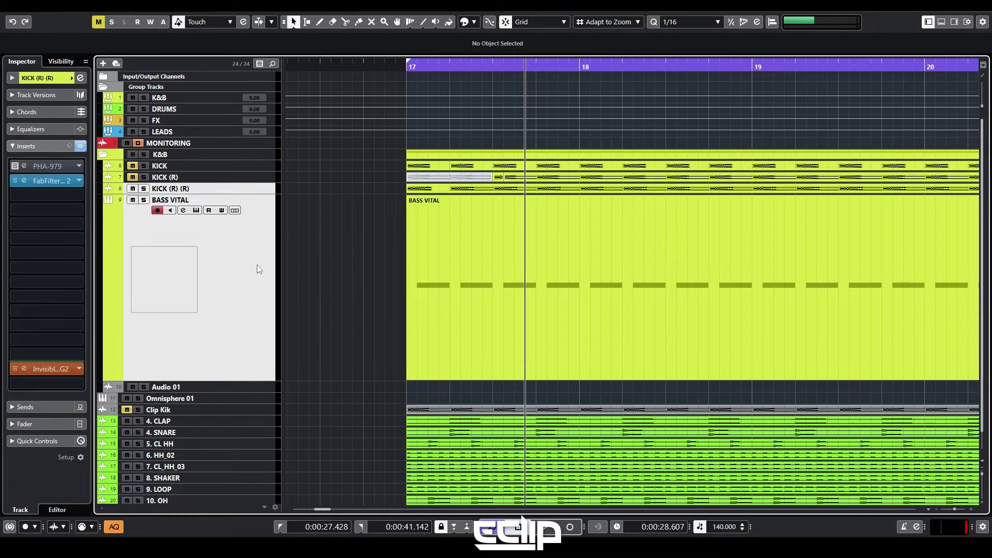
key("s")
left_click(269, 308)
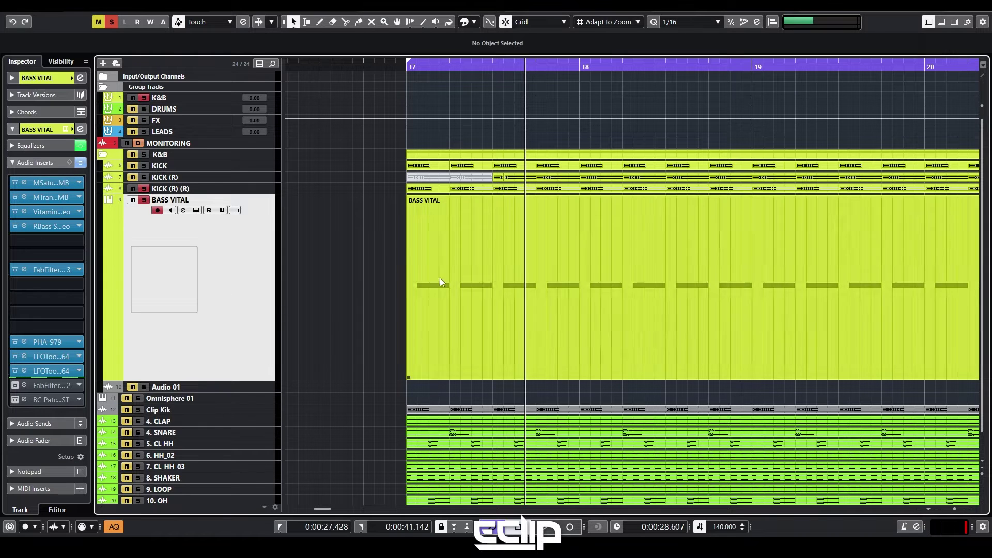
key("space")
key("g")
key("g")
key("g")
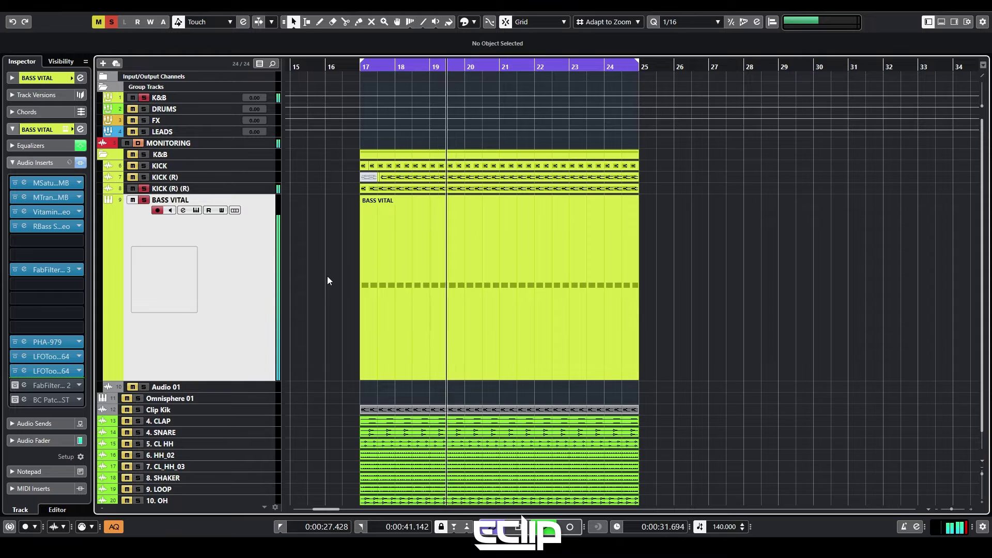
scroll(331, 284, "up", 2)
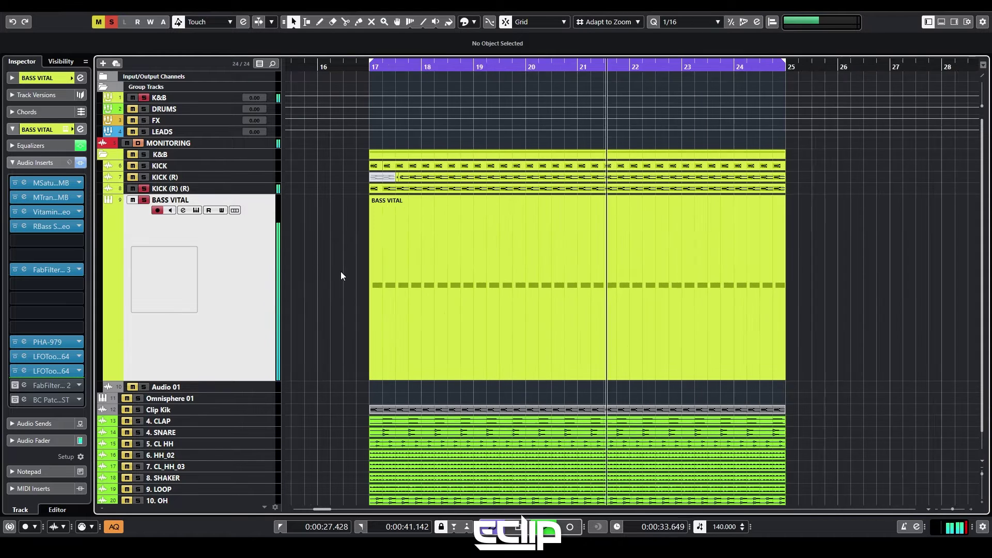
double_click(405, 257)
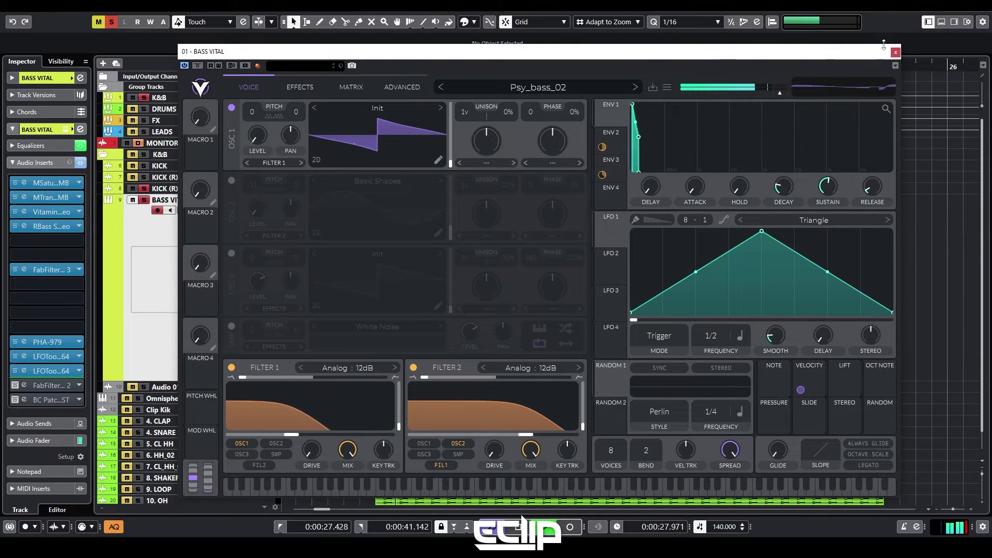
- Clear the solos, enlarge the track rows and play the whole mix
left_click(144, 98)
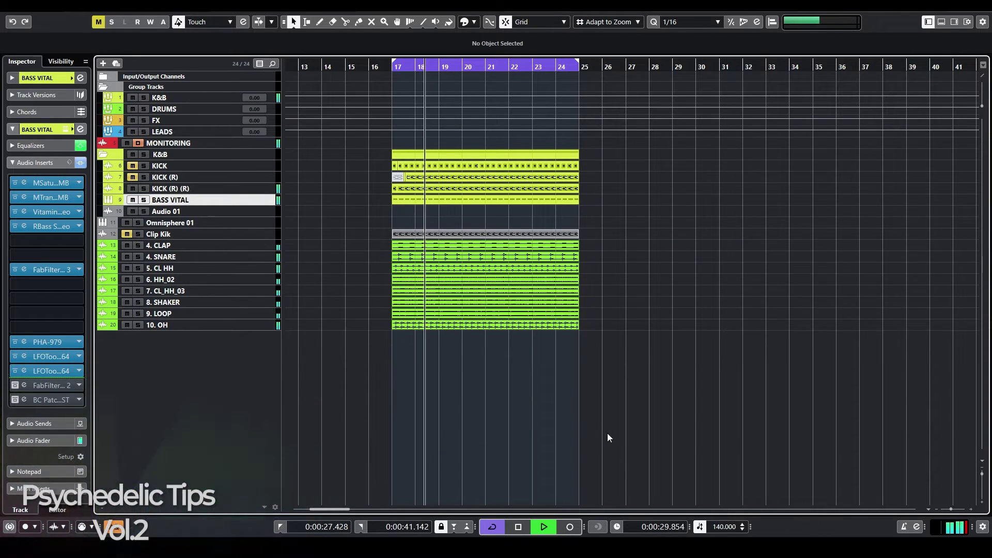
key("shift+h")
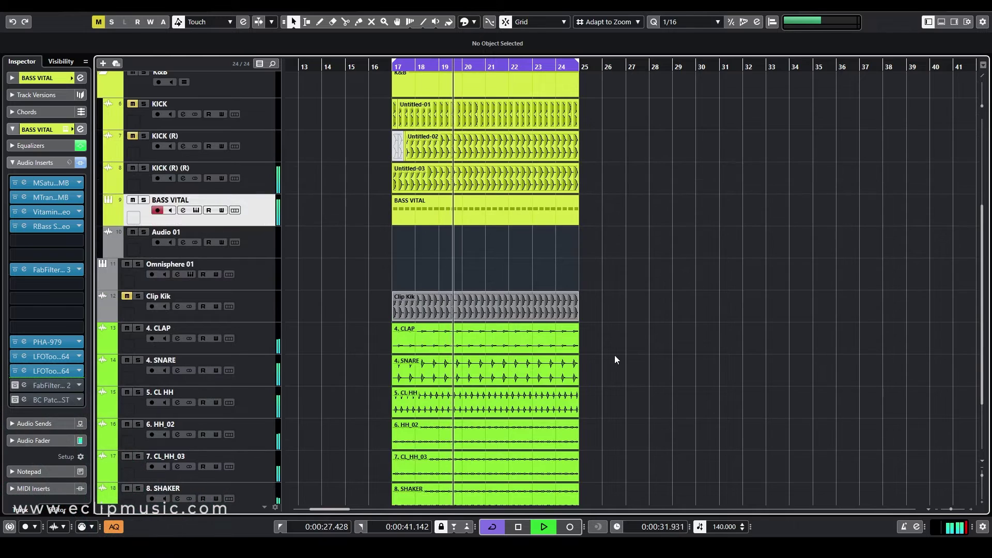
scroll(615, 355, "down", 3)
scroll(400, 259, "up", 3)
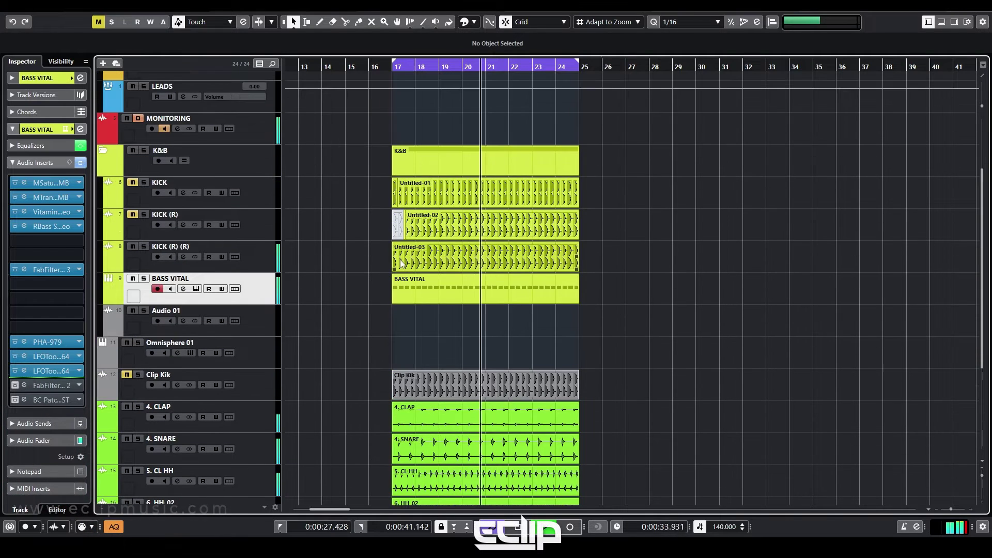
key("space")
- Solo BASS VITAL with its inserts bypassed, activate only the LFOTool in insert slot 13, and play the bass
key("s")
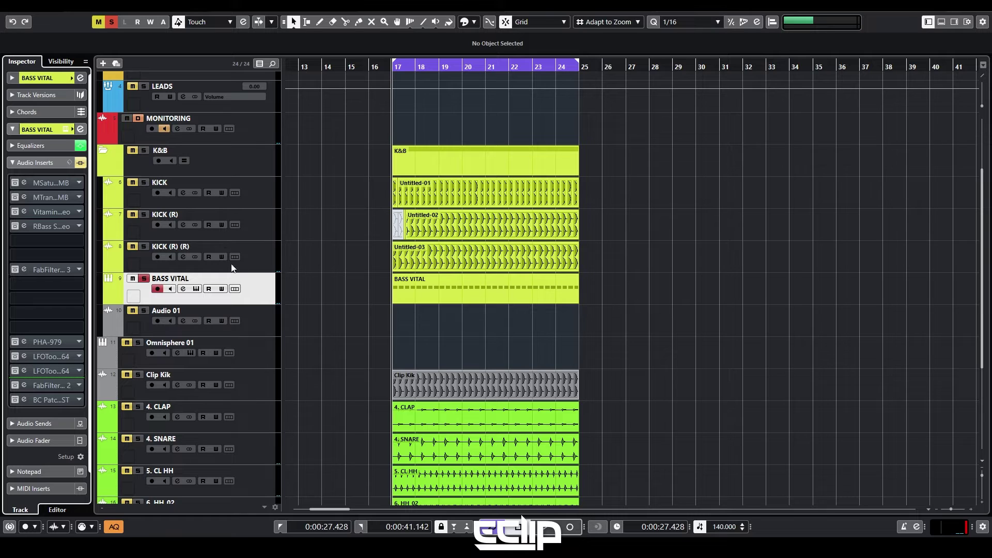
left_click(24, 360)
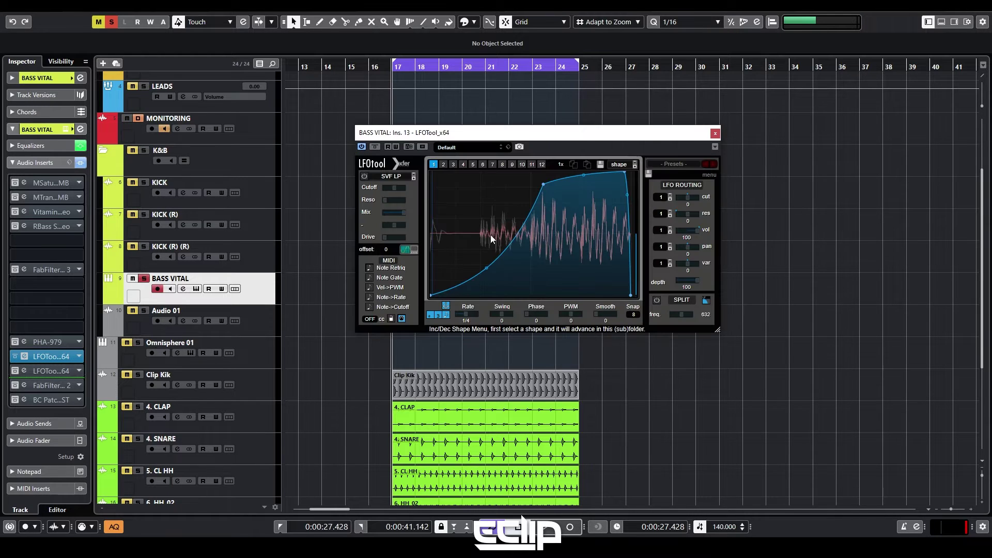
key("Escape")
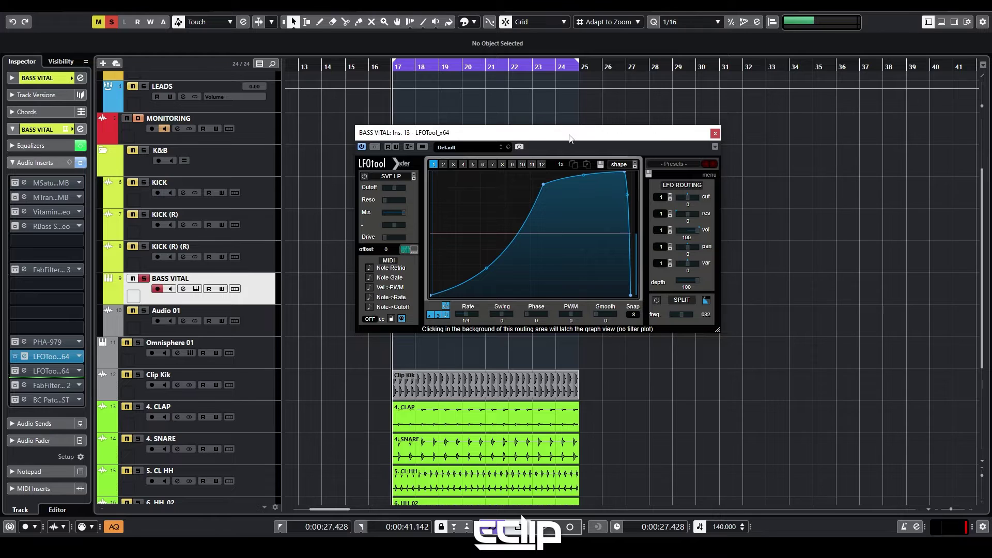
left_click_drag(570, 139, 629, 131)
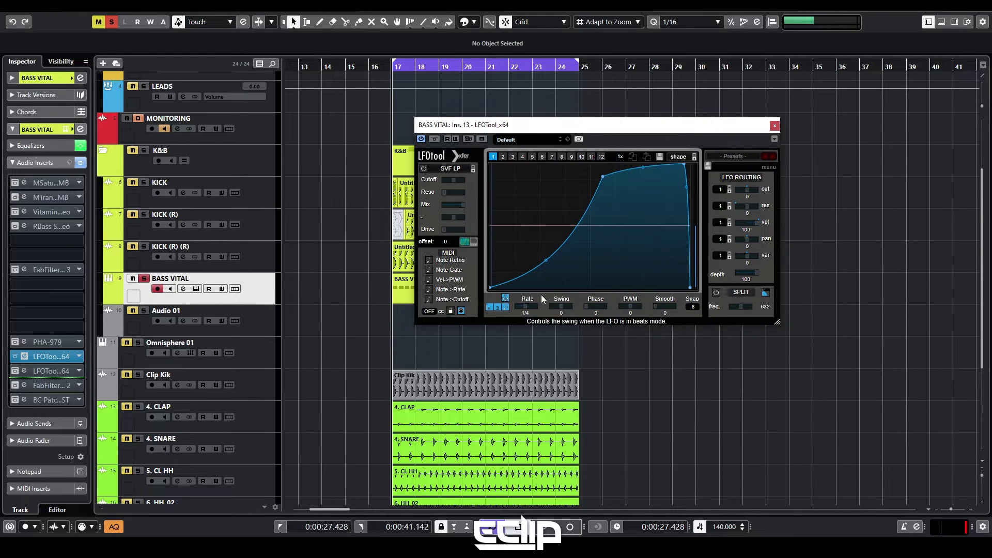
left_click_drag(579, 127, 696, 125)
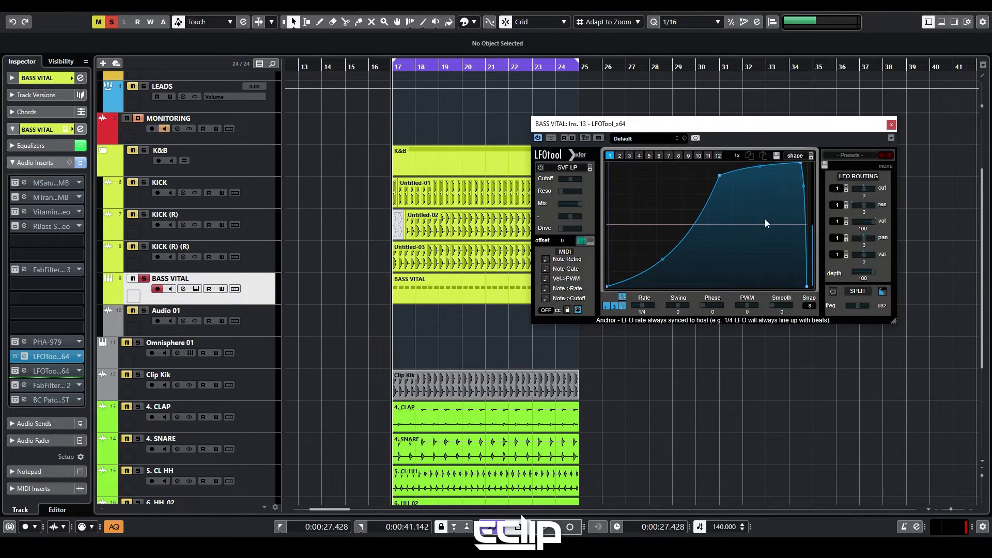
left_click_drag(690, 125, 786, 151)
key("space")
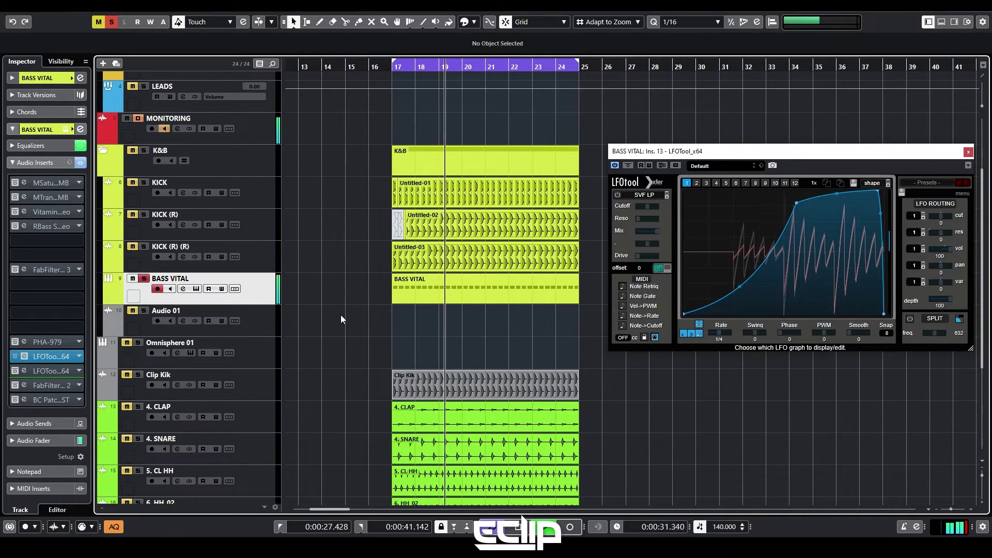
key("space")
- Open the Vital instrument of BASS VITAL and the bass part's notes in the key editor alongside it
key("Return")
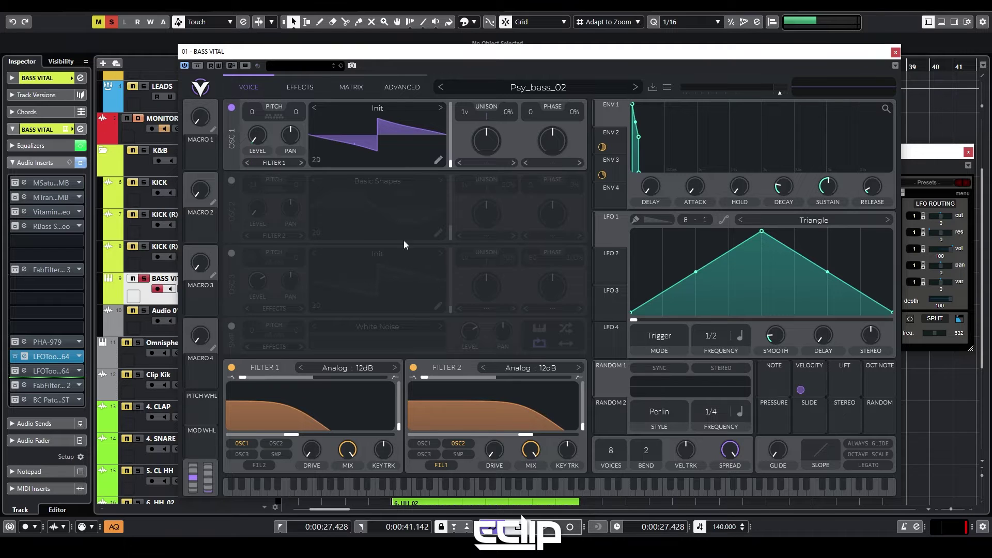
mouse_move(253, 146)
left_mouse_down()
mouse_move(253, 106)
mouse_move(253, 150)
left_mouse_up()
left_click_drag(313, 51, 658, 52)
double_click(404, 293)
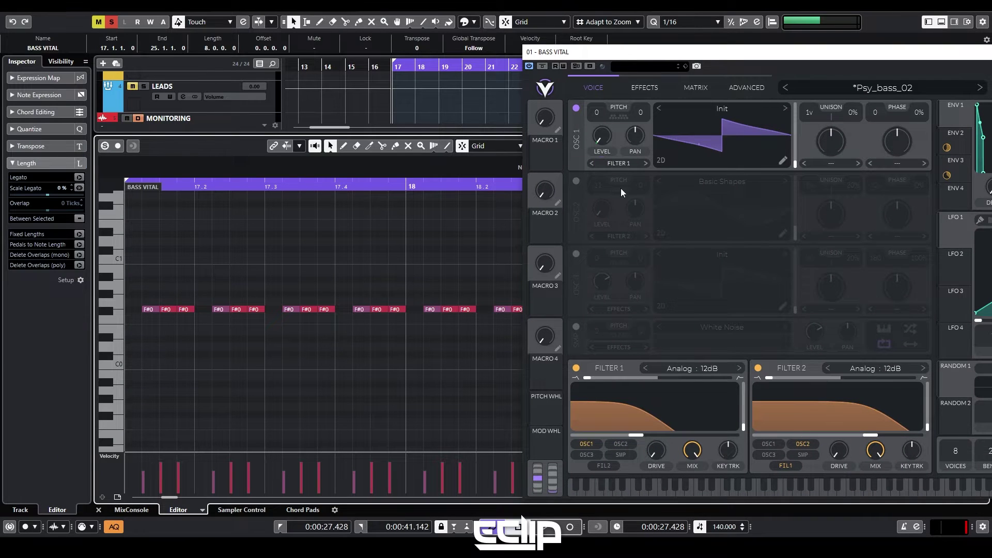
left_click_drag(625, 56, 341, 60)
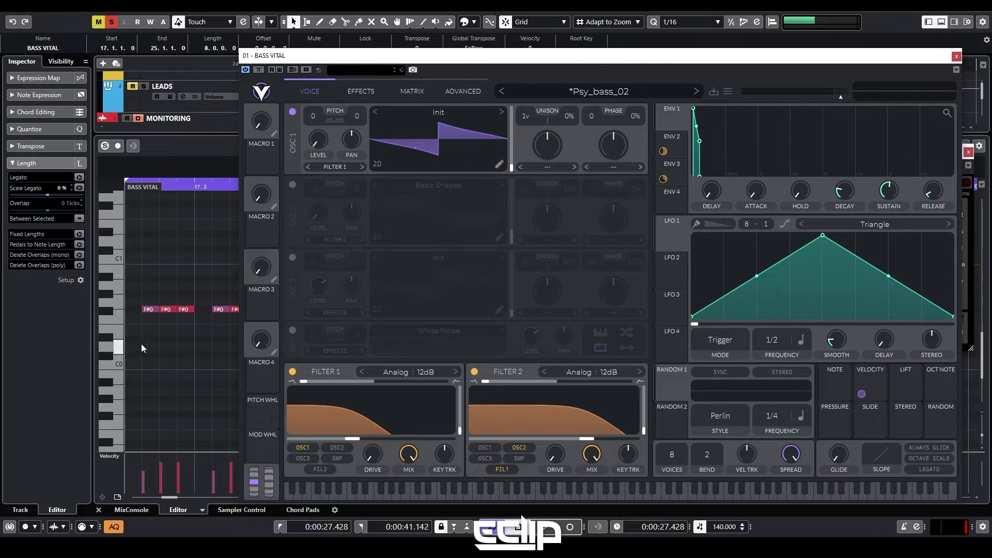
- Examine the F#0 bass notes against Vital's Envelope 1 settings, fitting the envelope curve to its display
left_click(150, 301)
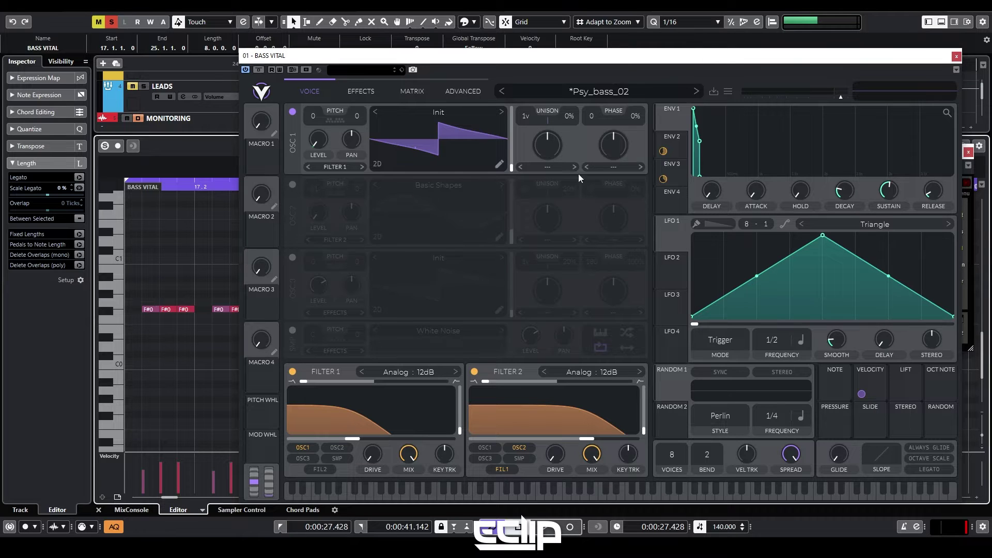
left_click(670, 113)
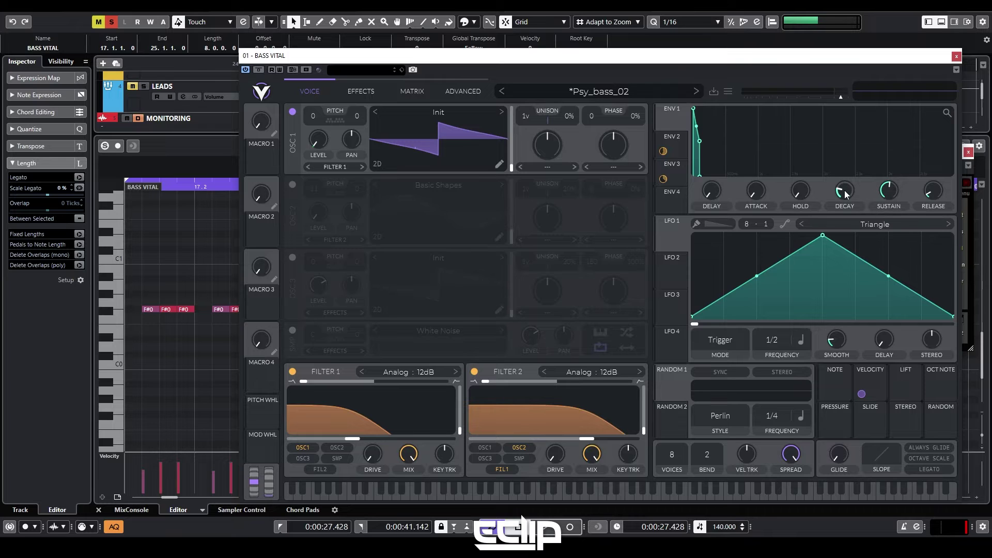
left_click(184, 309)
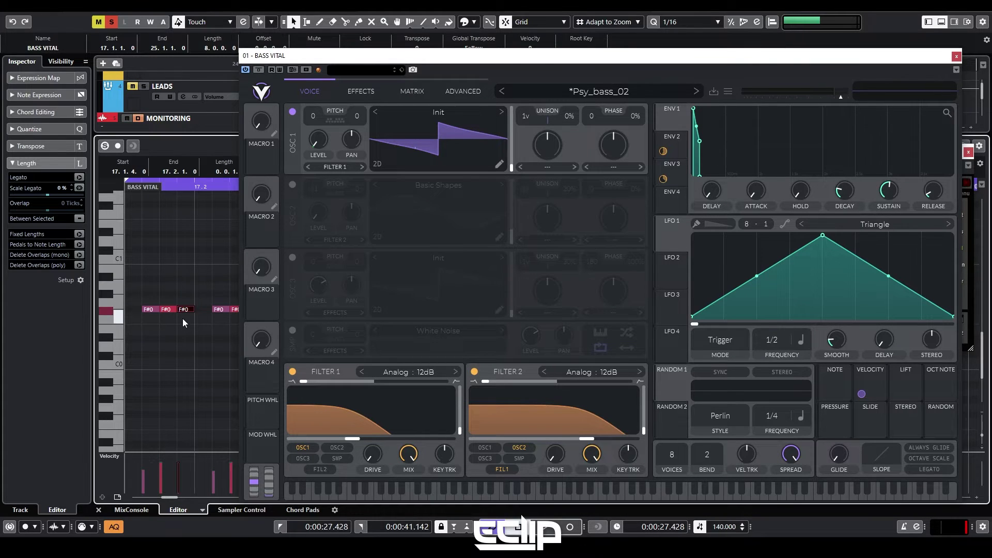
left_click(195, 282)
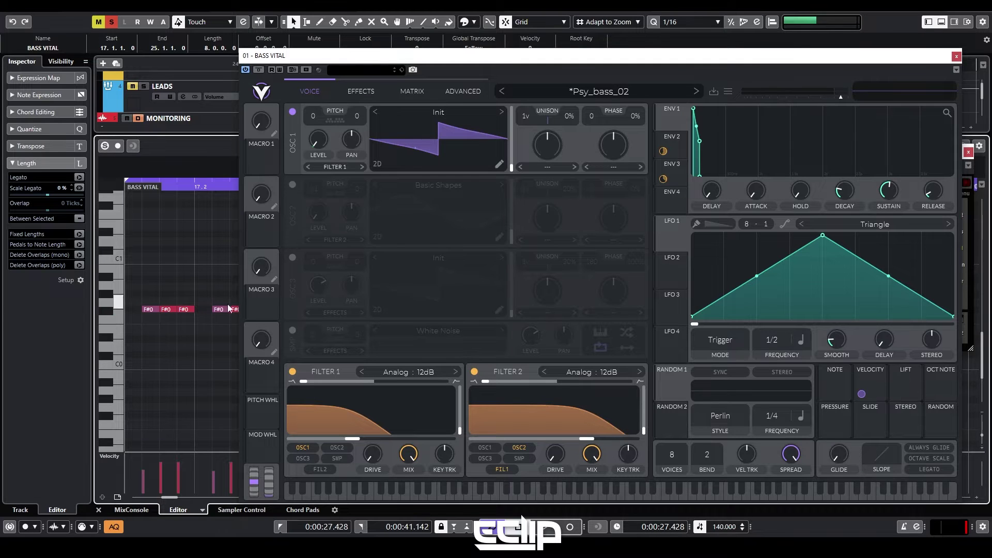
left_click_drag(558, 55, 522, 58)
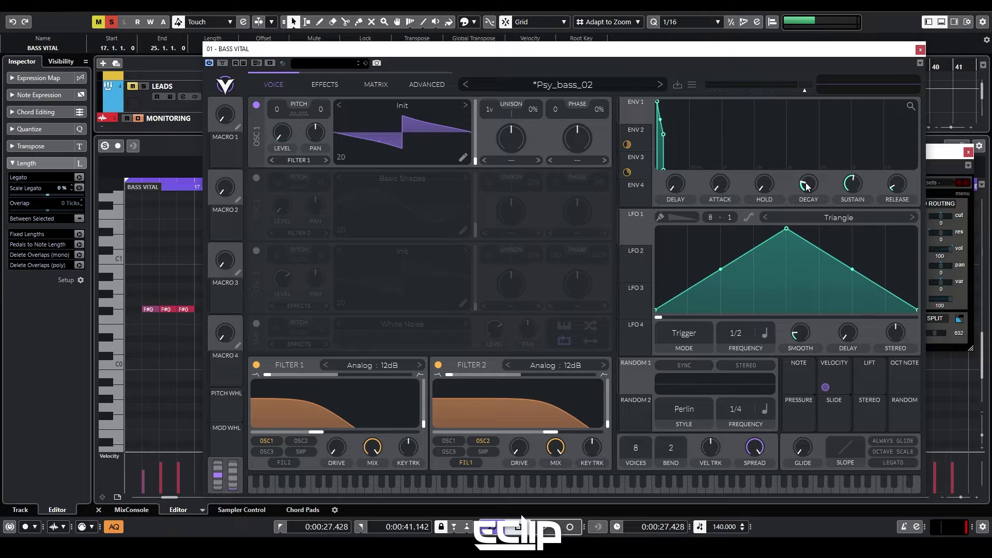
scroll(808, 187, "up", 1)
left_click(910, 107)
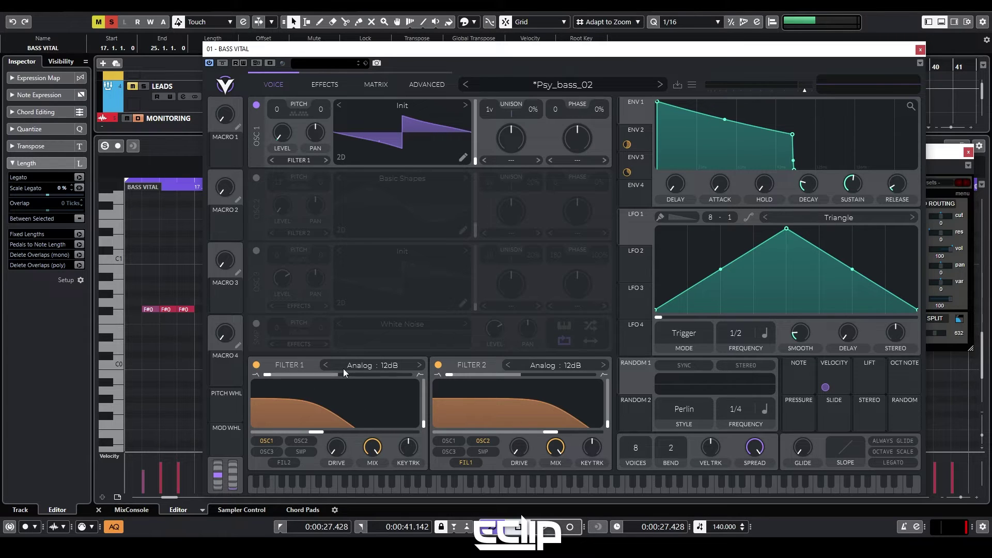
- Switch off Vital's Filter 2, close the key editor and play the bass through Filter 1 alone
mouse_move(335, 420)
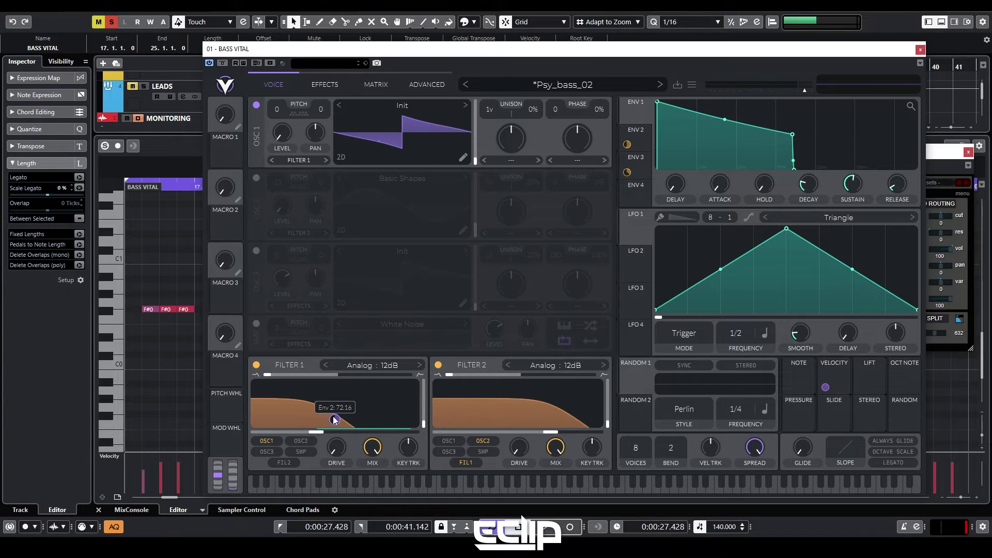
left_click(438, 366)
left_click_drag(467, 49, 549, 61)
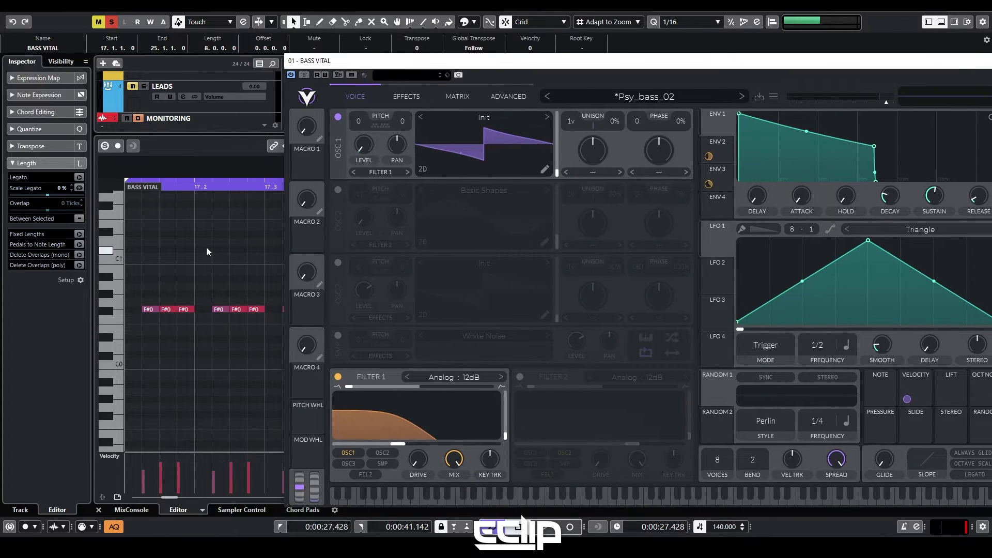
key("ctrl+e")
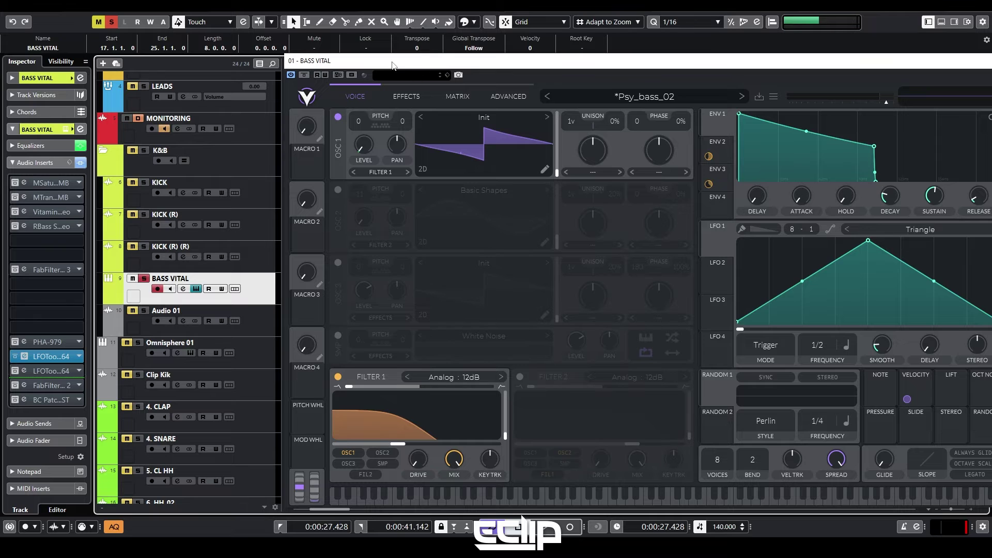
left_click_drag(429, 66, 401, 67)
key("space")
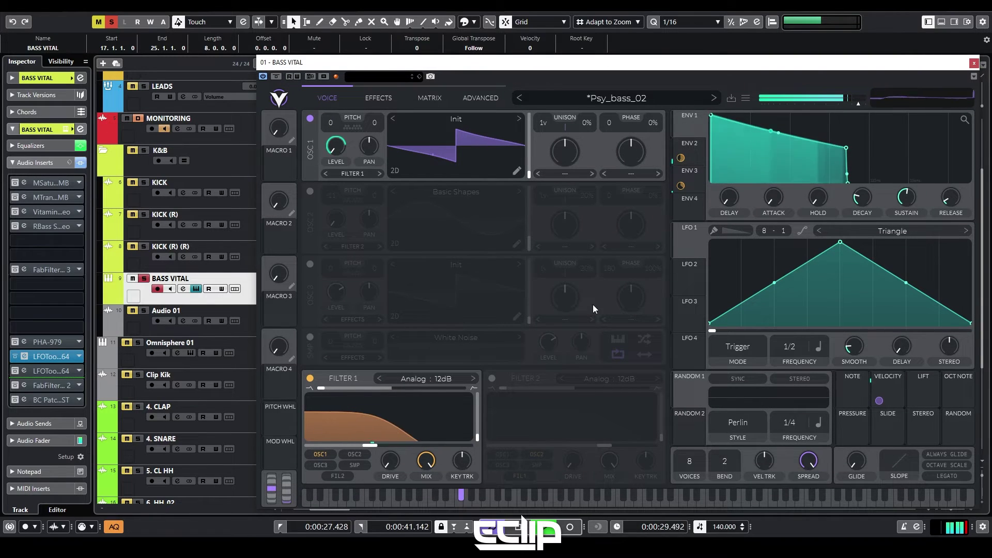
key("space")
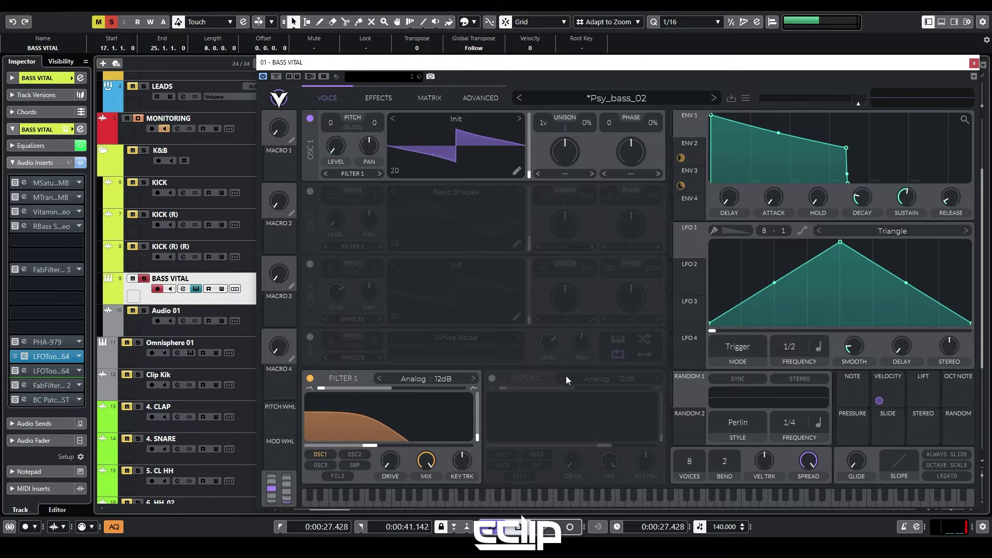
- Show Envelope 2 in Vital and compare the playing bass with Filter 2 switched off and on
left_click(689, 145)
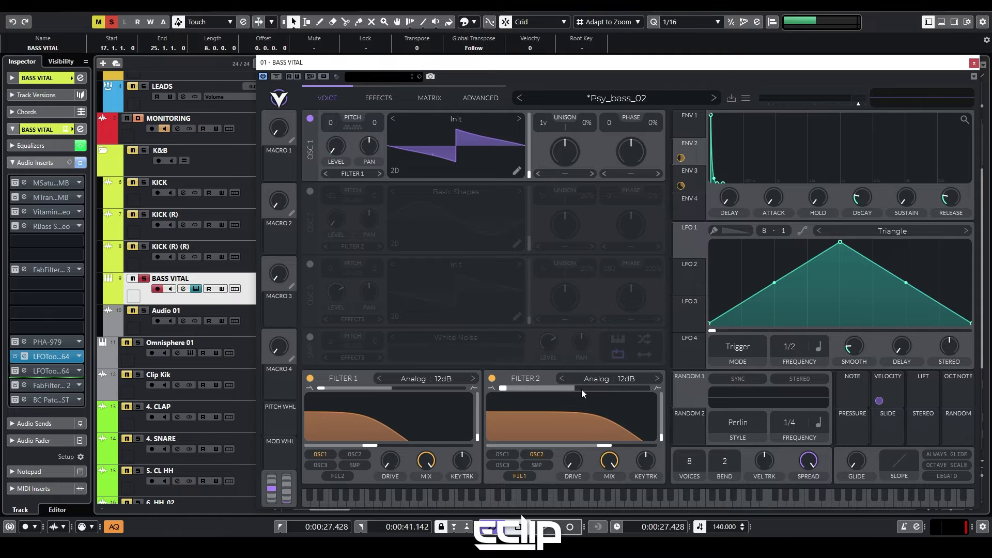
left_click(492, 378)
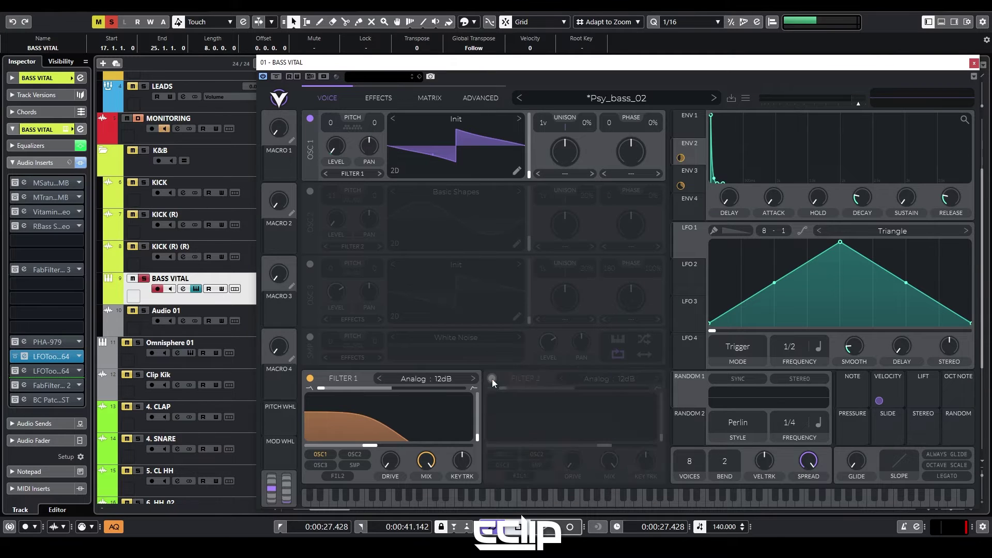
key("space")
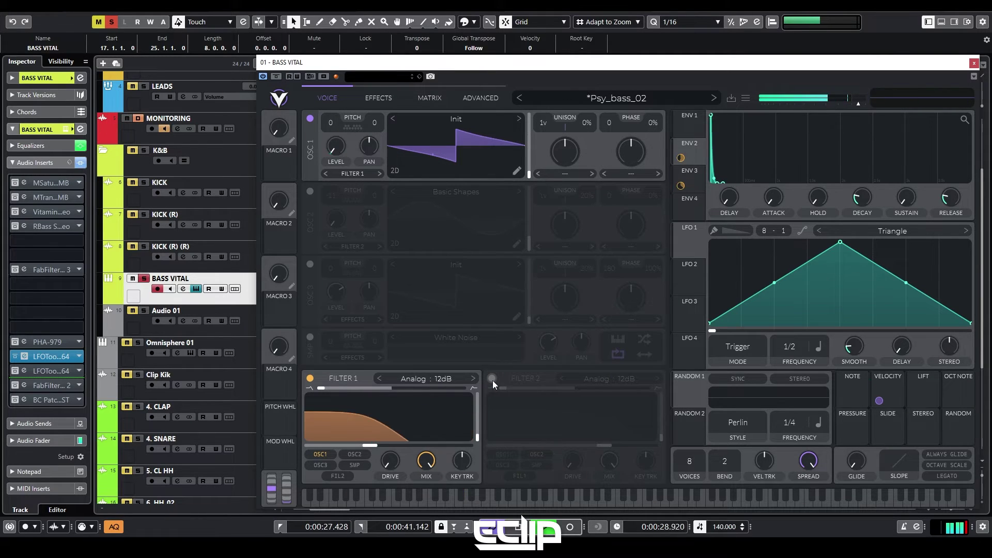
left_click(492, 379)
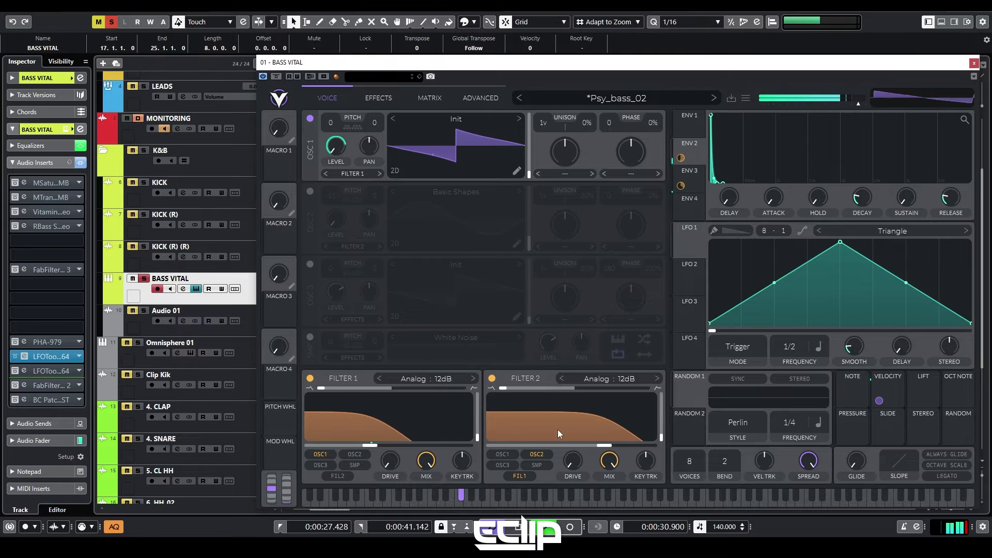
- Lower the cutoff of Vital's Filter 2 to about 982 Hz while the bass plays, and stop playback
left_click_drag(604, 445, 587, 448)
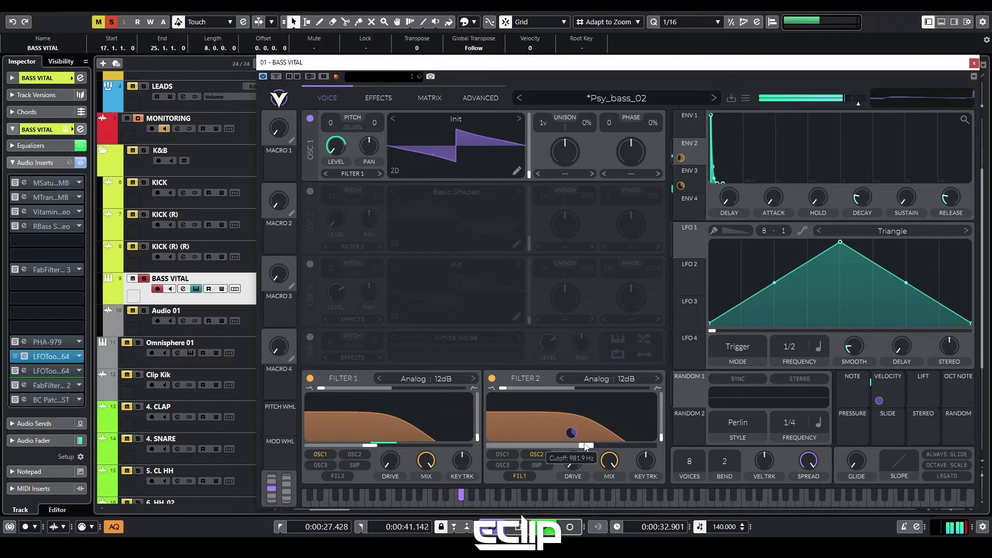
key("space")
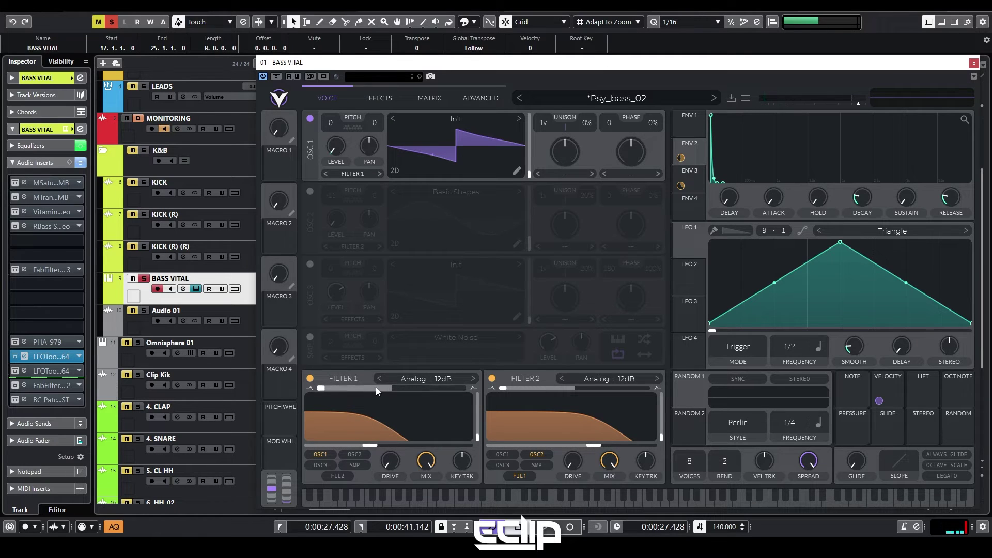
- Close the Vital and LFOTool windows of BASS VITAL and bring the Vital instrument back up
left_click_drag(341, 62, 310, 42)
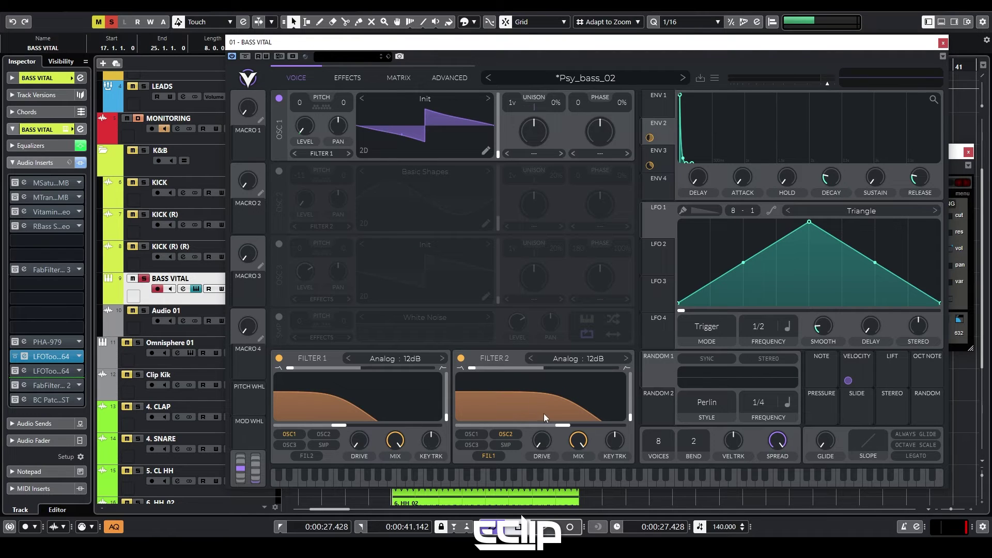
mouse_move(509, 373)
left_click(943, 42)
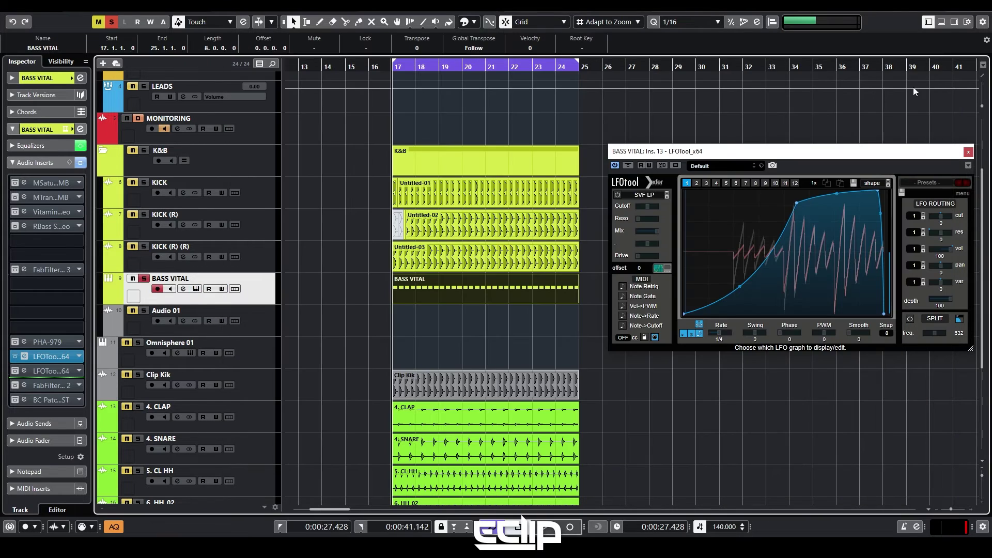
left_click(969, 151)
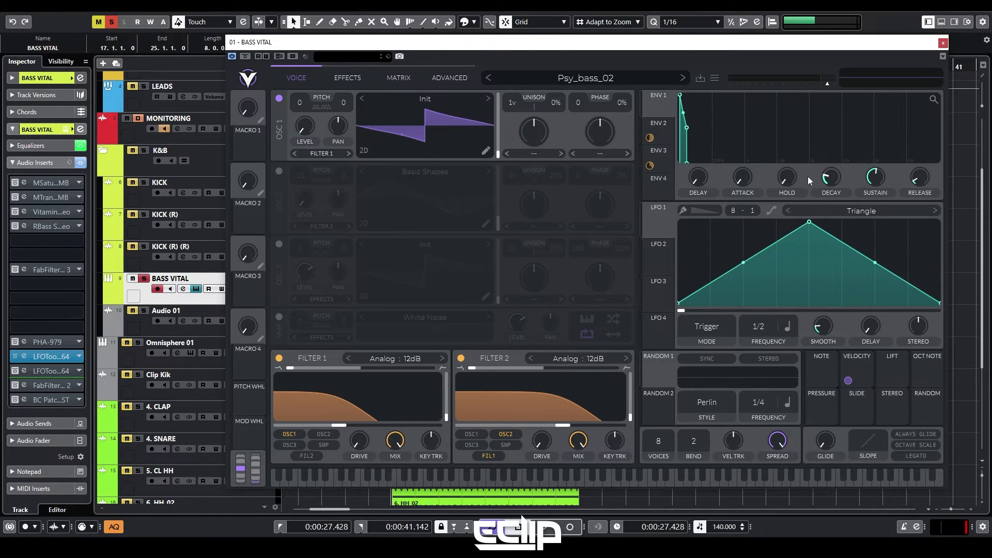
- Examine Vital's Envelopes 2 and 3 with their decay controls and the cutoffs of both filters, and start playing the bass
left_click(661, 130)
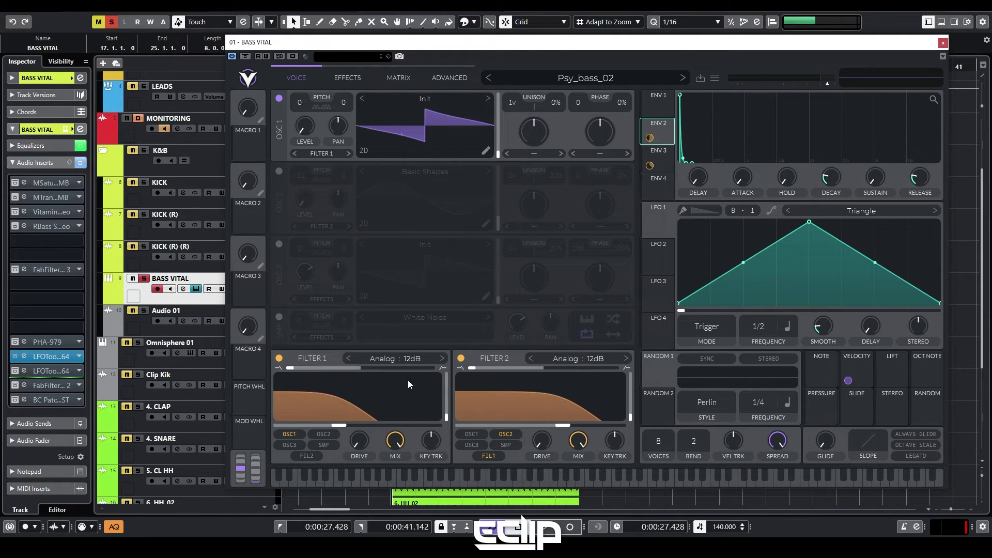
left_click(832, 177)
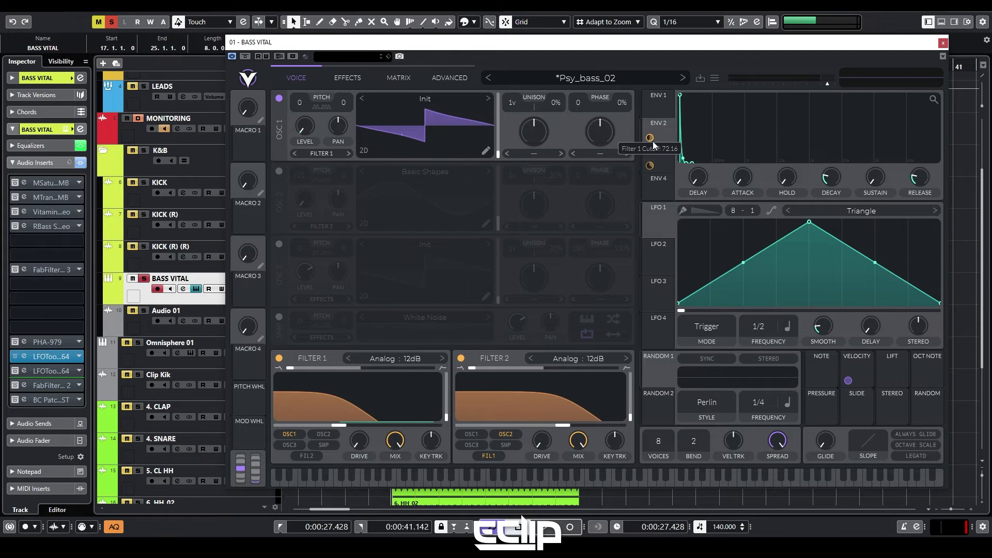
left_click(665, 154)
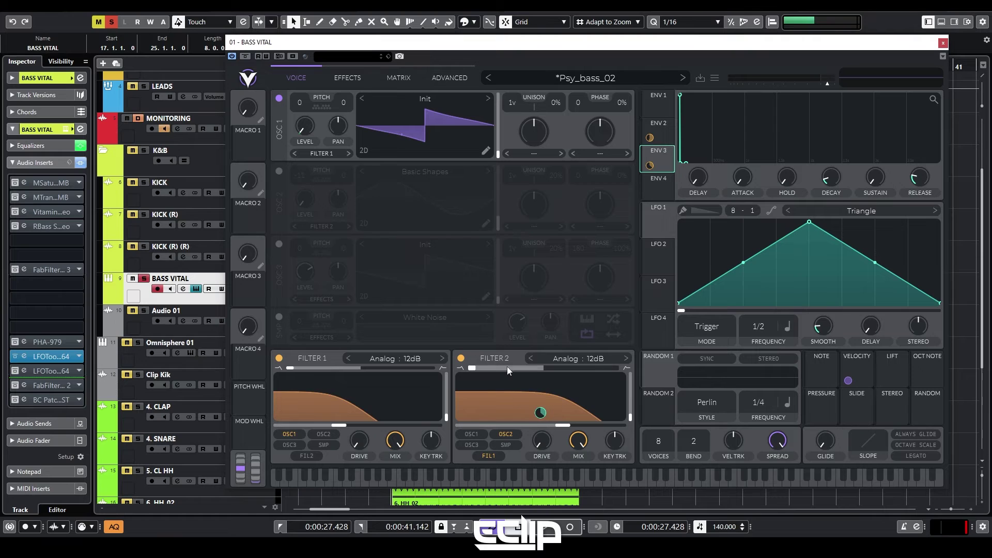
mouse_move(830, 178)
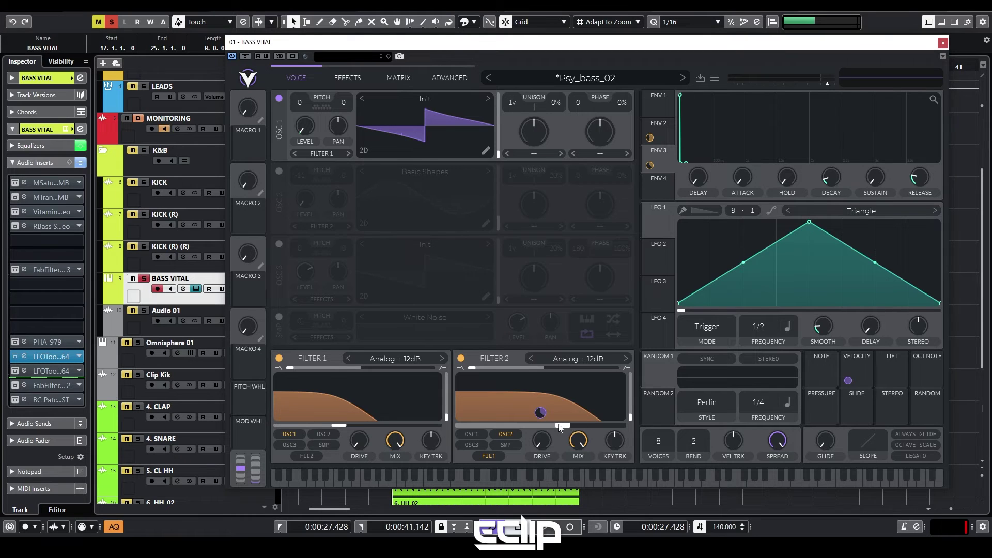
mouse_move(562, 430)
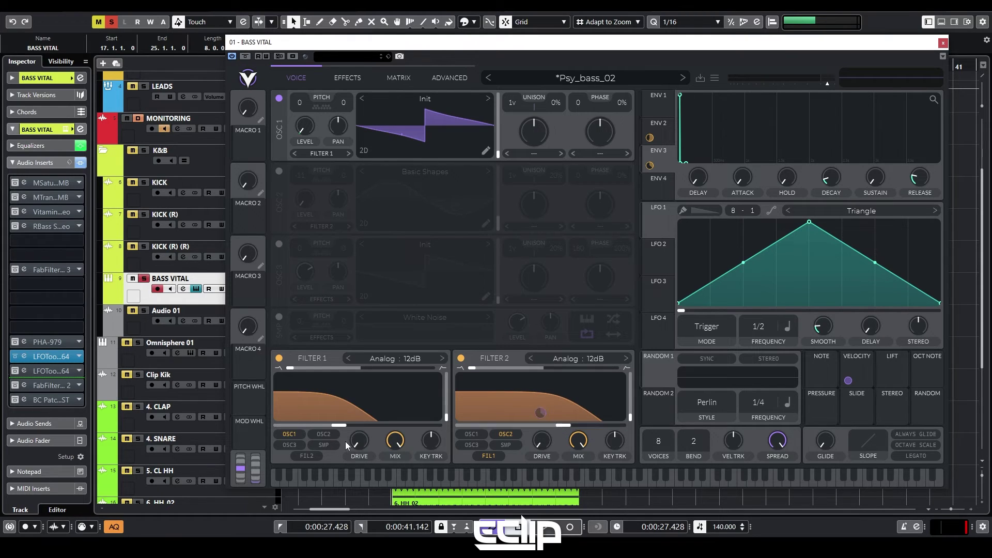
mouse_move(337, 430)
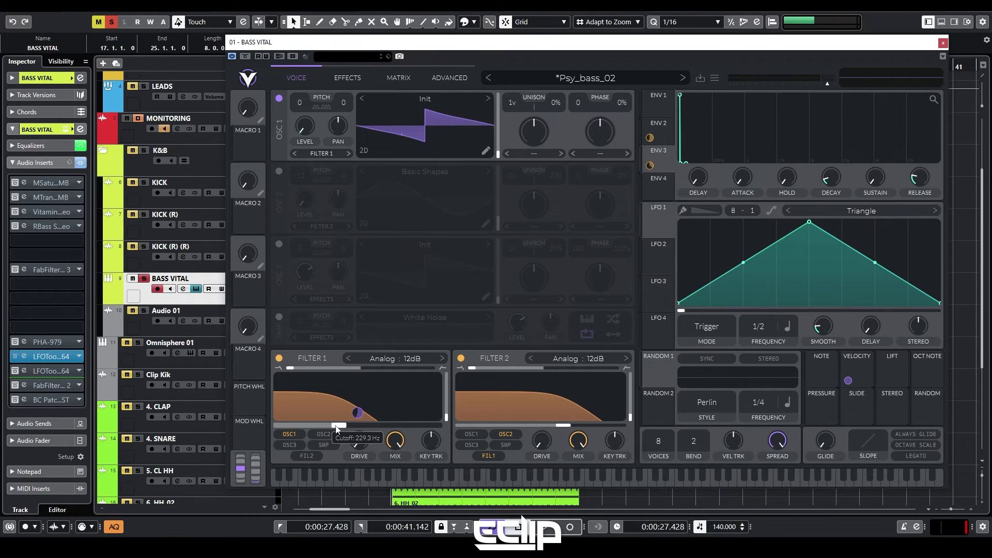
key("space")
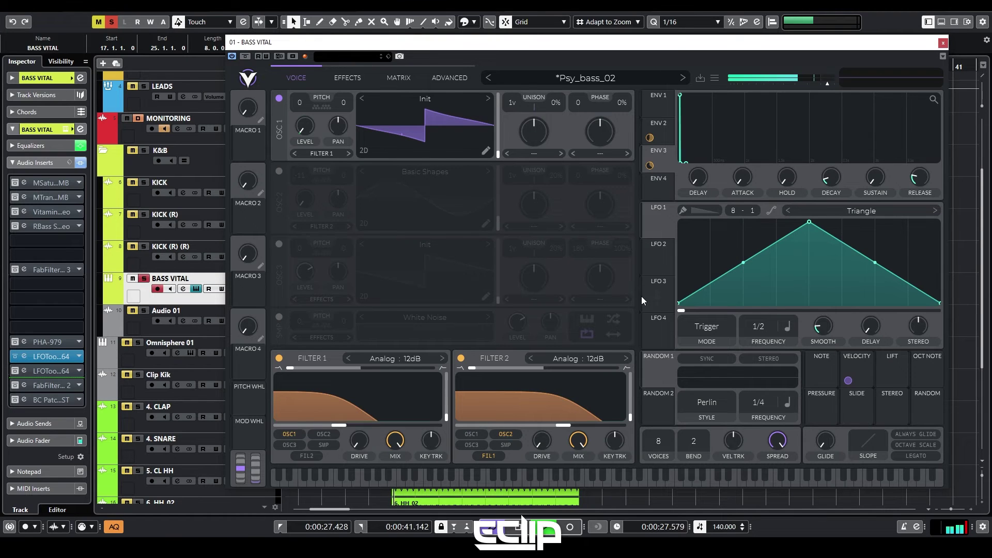